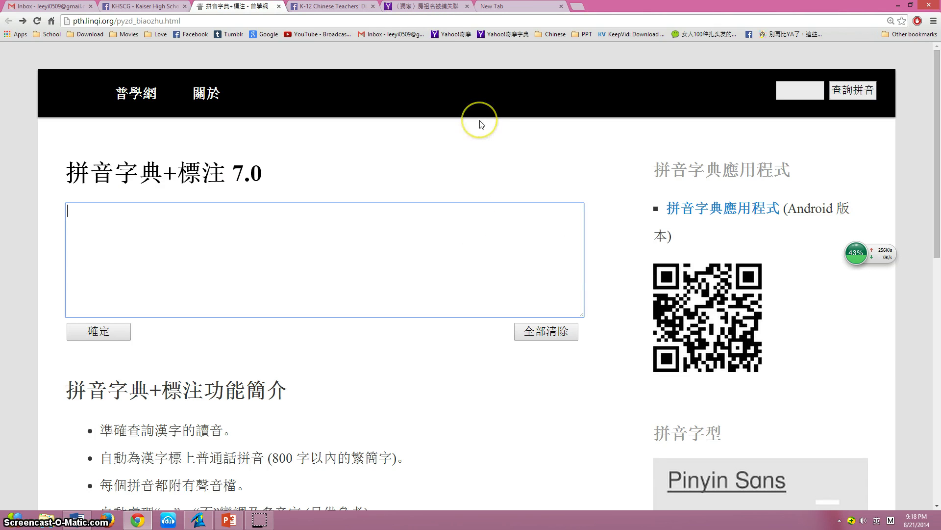
Step: In Yahoo News, select the TVBS article's full text from its first paragraph to the end
key(ctrl+5)
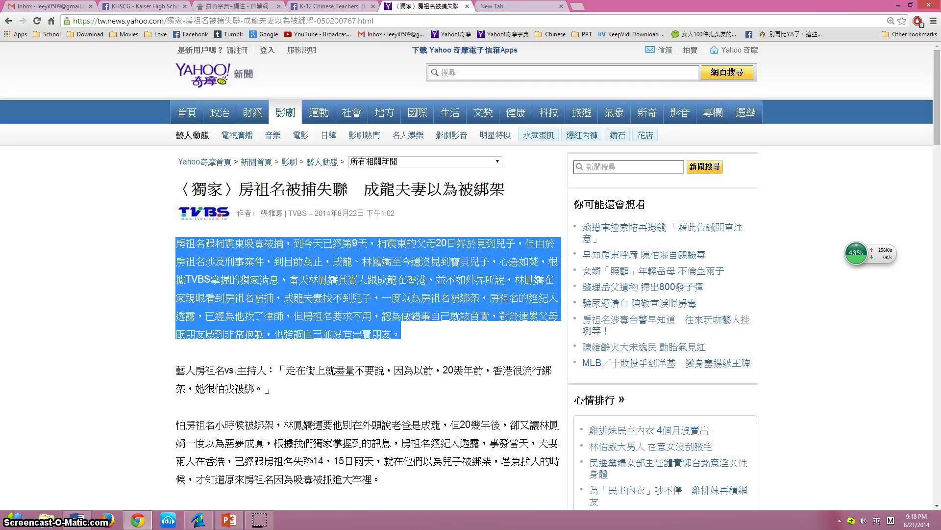
click(46, 269)
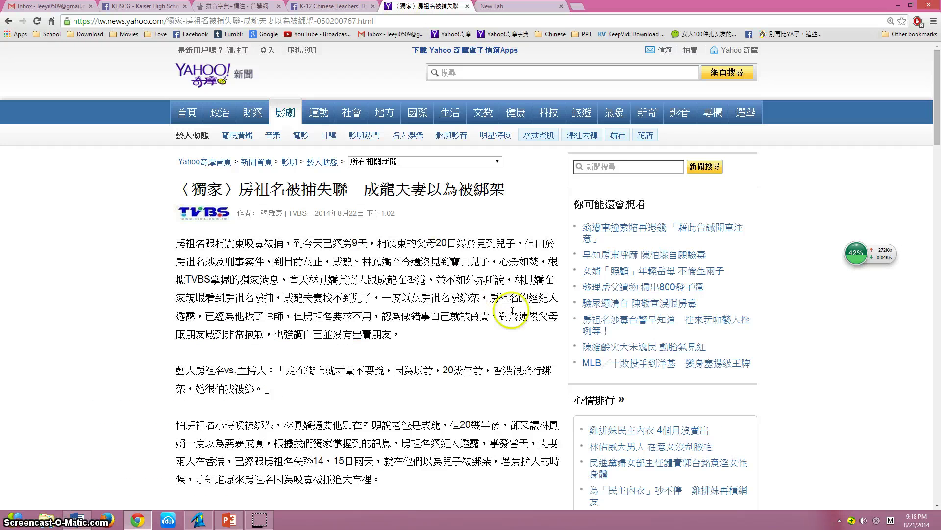
drag(157, 245, 389, 437)
scroll(372, 294, down, 8)
scroll(431, 362, down, 2)
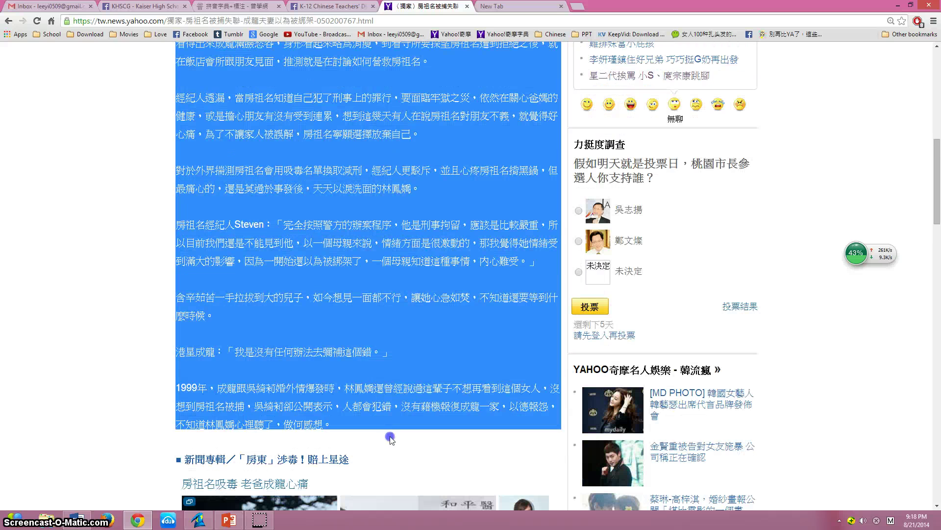
Step: Paste the copied article into a freshly cleared pinyin input box
click(230, 6)
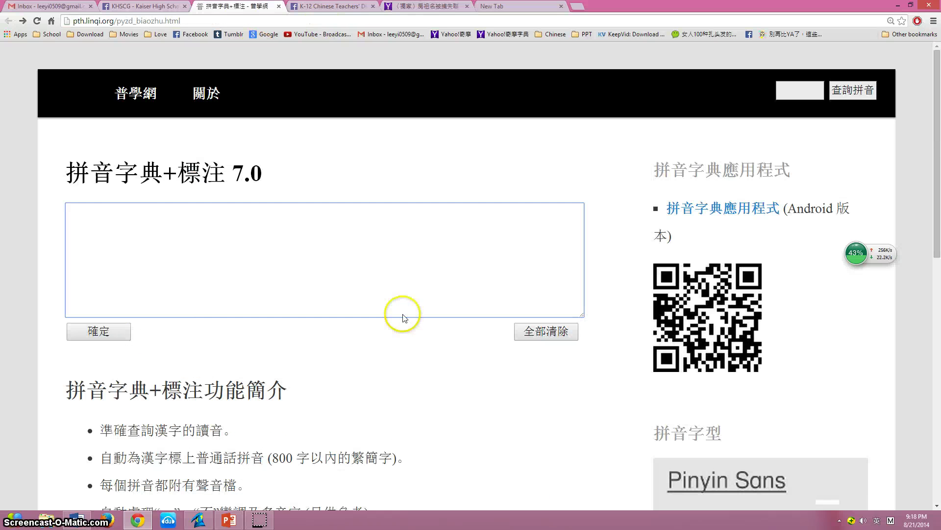
key(ctrl+v)
scroll(273, 227, up, 8)
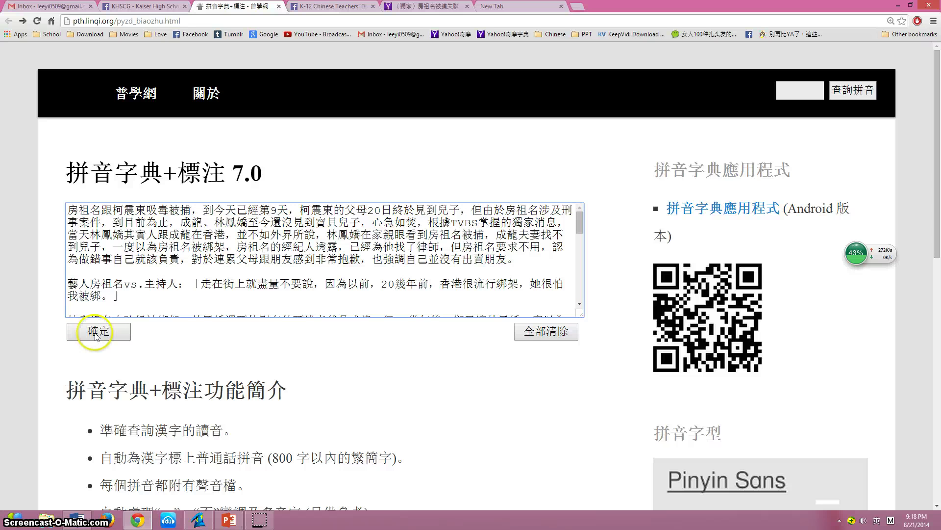
click(548, 334)
click(414, 260)
key(ctrl+v)
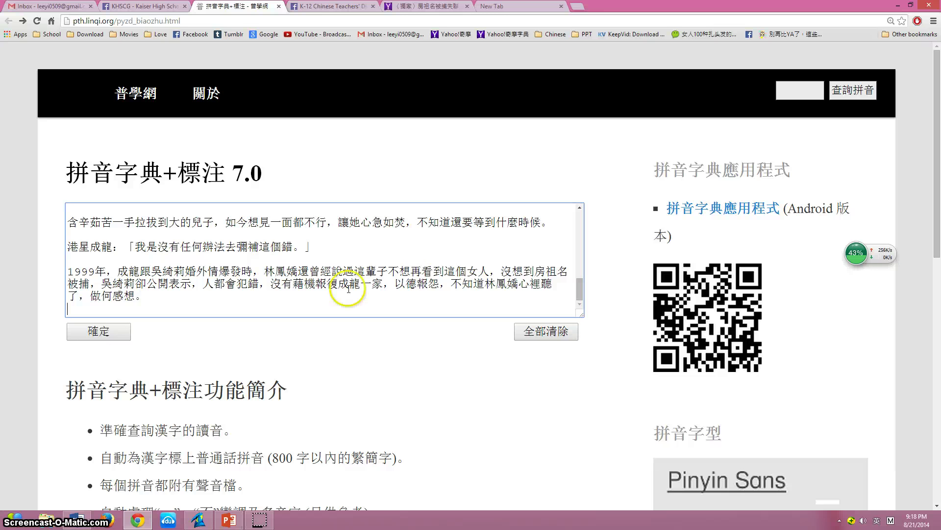
Step: Dismiss the 800-character warning, keep only the first paragraph, and resubmit it with 確定
click(99, 331)
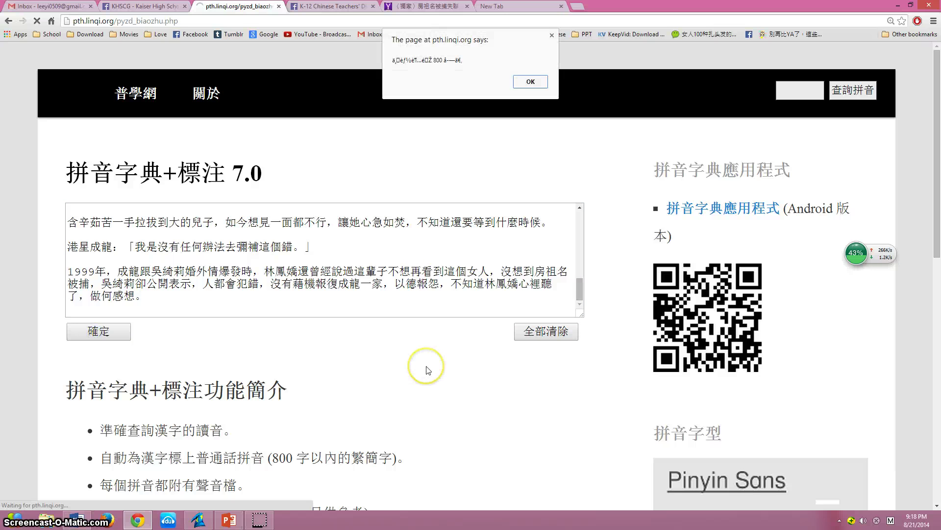
click(531, 80)
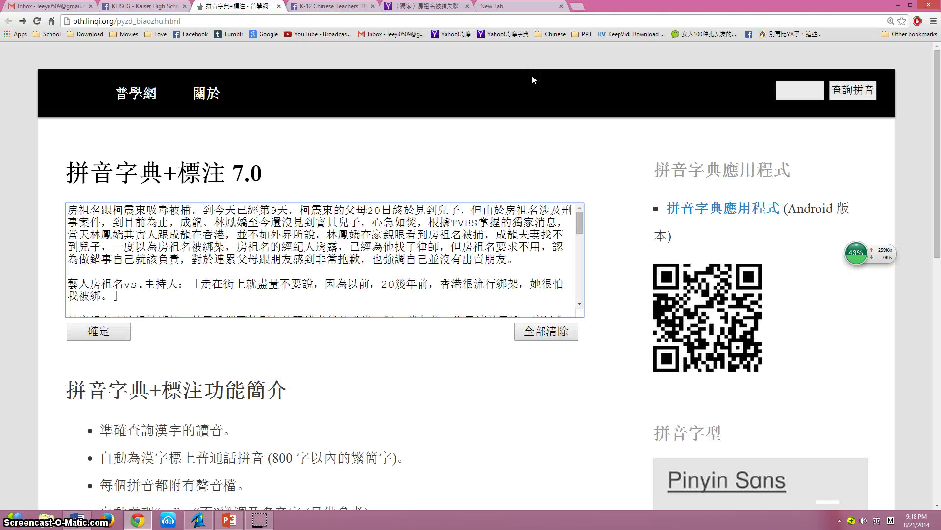
drag(67, 283, 230, 505)
key(BackSpace)
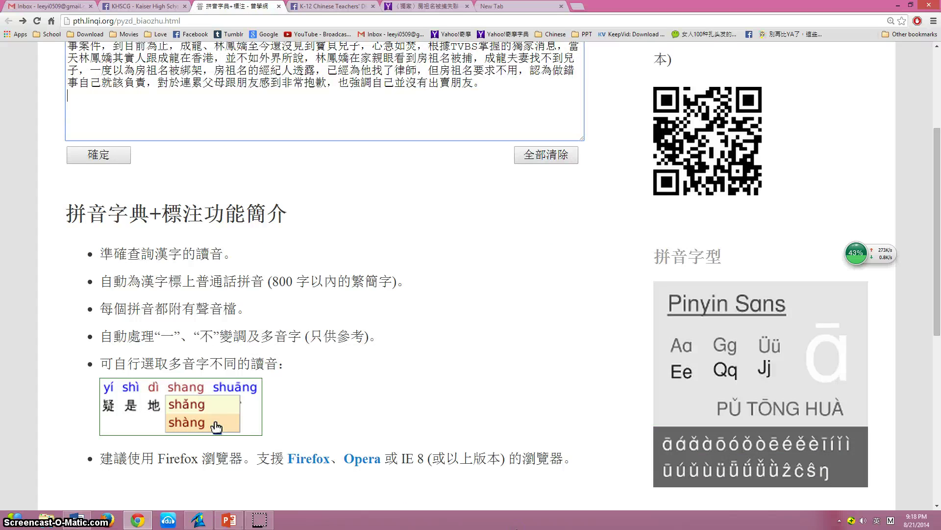
scroll(417, 181, up, 2)
click(105, 251)
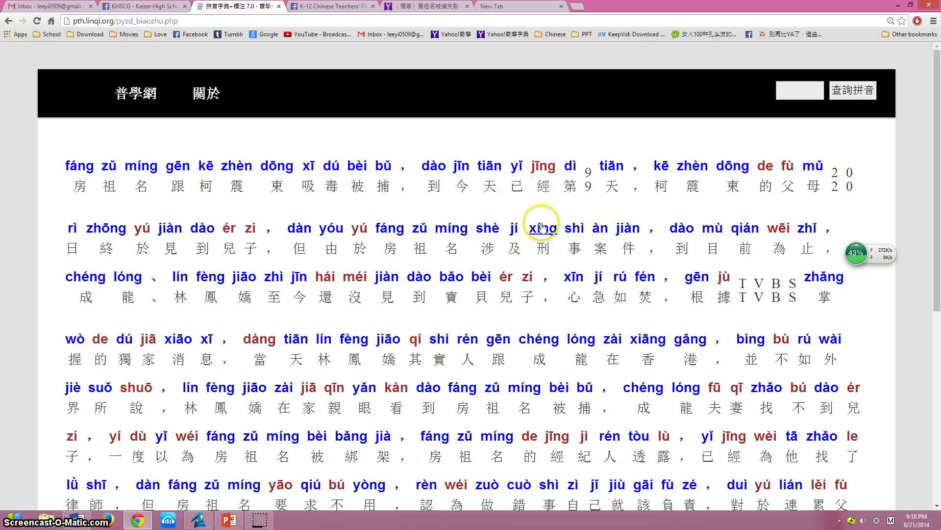
Step: View the alternative readings for jīng and play the paragraph's spoken audio twice
click(544, 165)
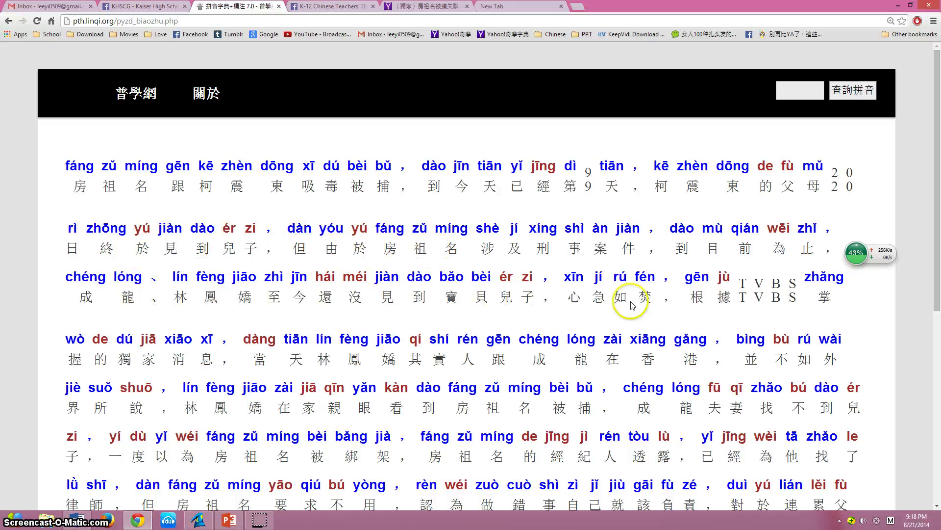
scroll(351, 321, down, 5)
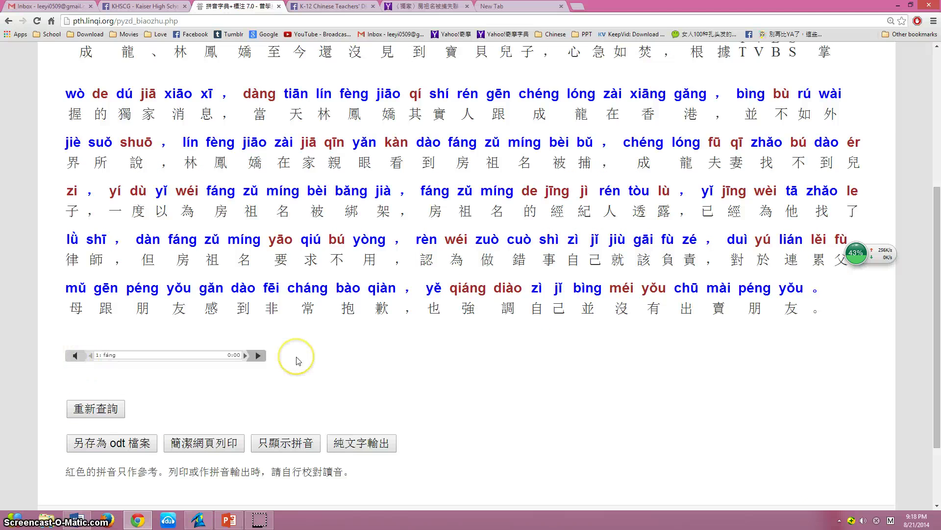
click(255, 357)
scroll(393, 384, up, 4)
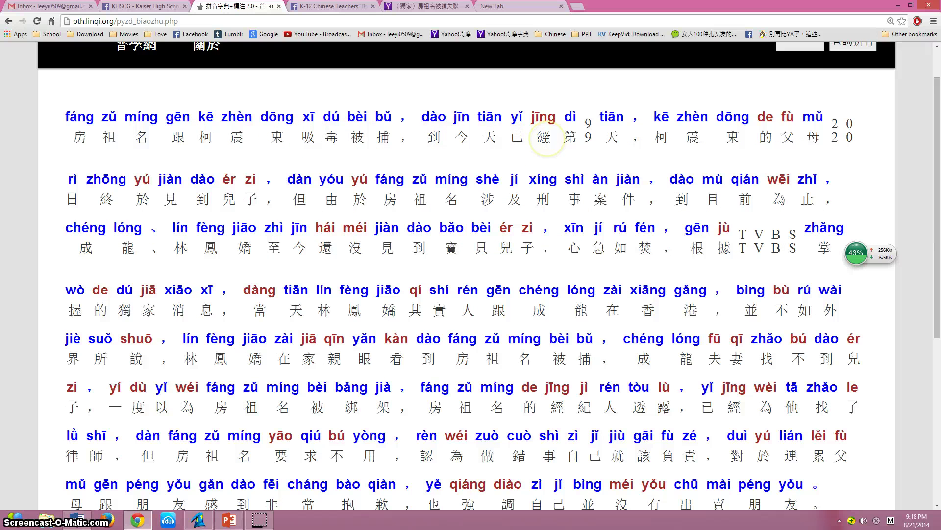
scroll(295, 206, down, 5)
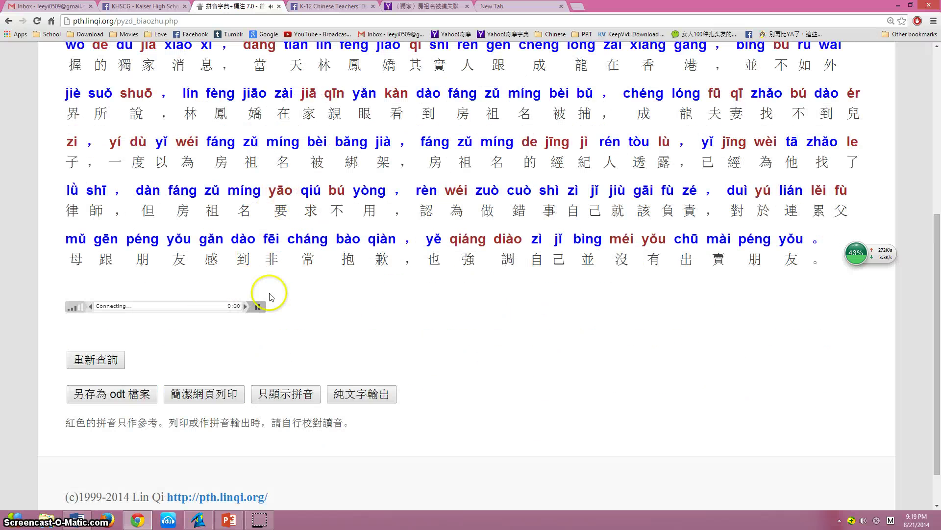
click(260, 306)
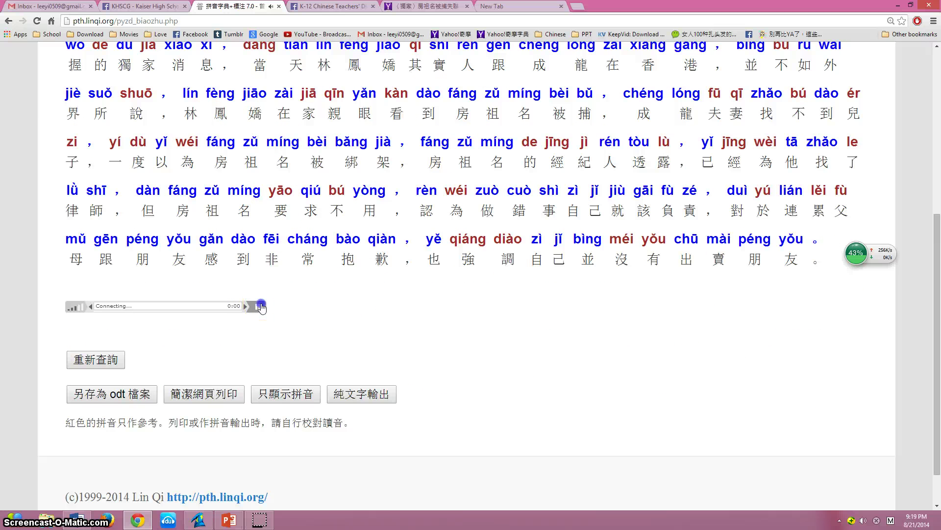
Step: Display the paragraph as pinyin only with 只顯示拼音
scroll(360, 315, up, 6)
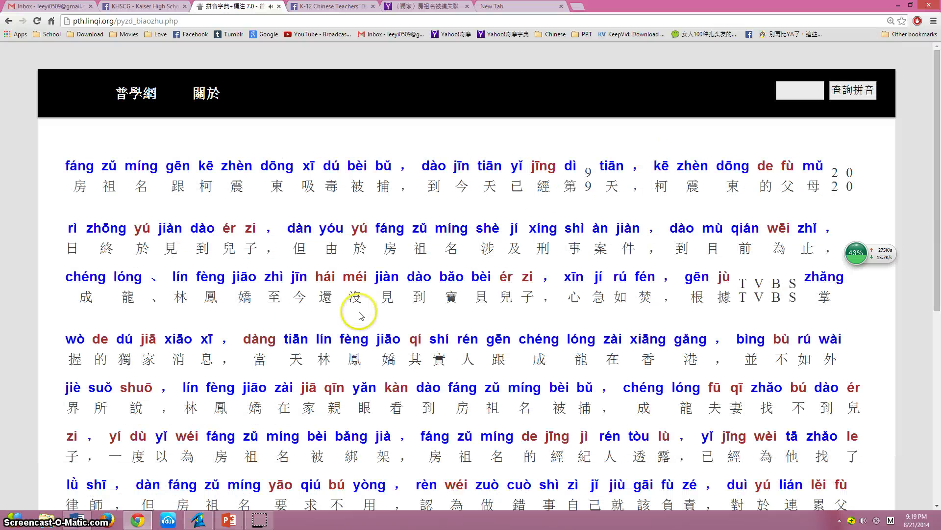
scroll(361, 317, down, 6)
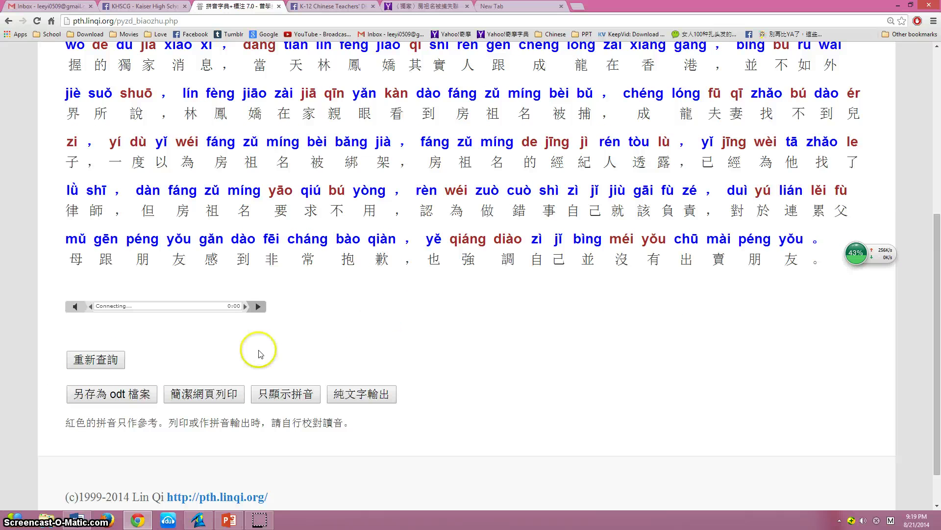
click(292, 396)
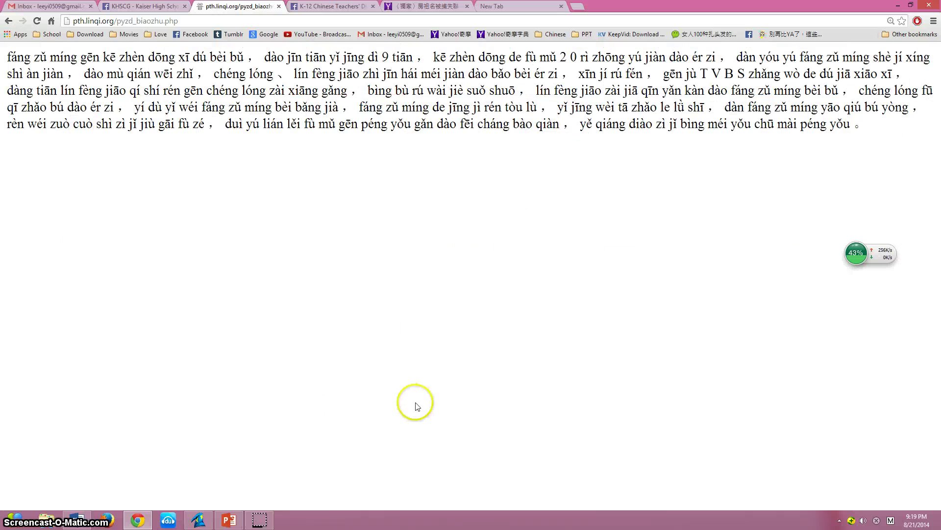
Step: Re-annotate the paragraph, export it via 純文字輸出, and bring up the blank Word document
click(4, 21)
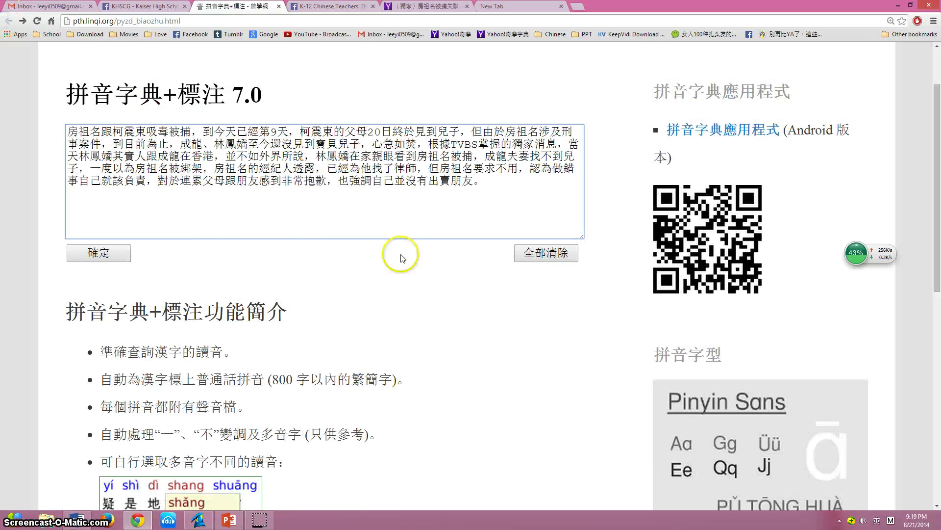
click(109, 252)
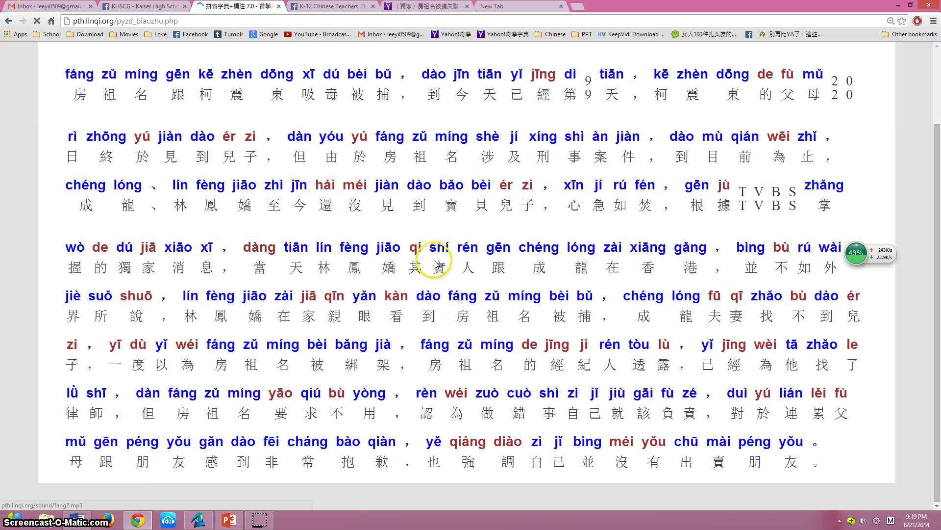
scroll(415, 339, down, 3)
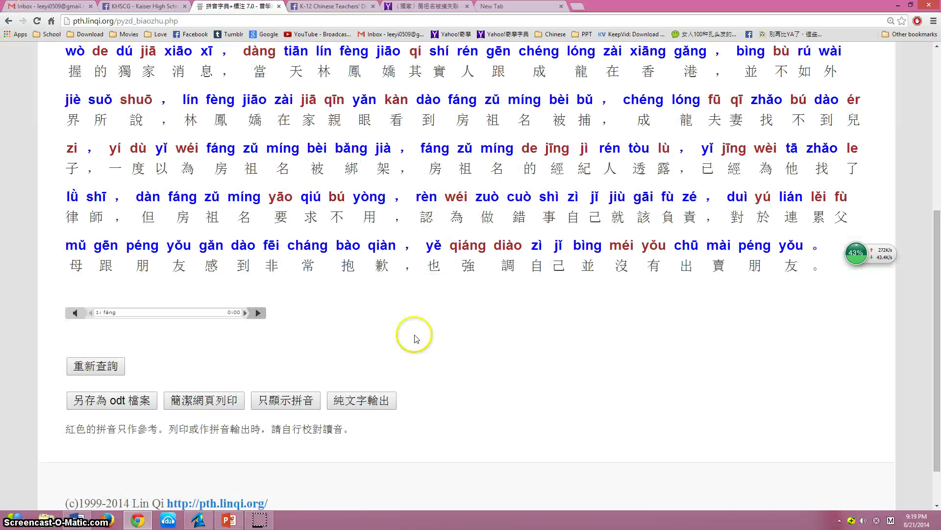
click(356, 401)
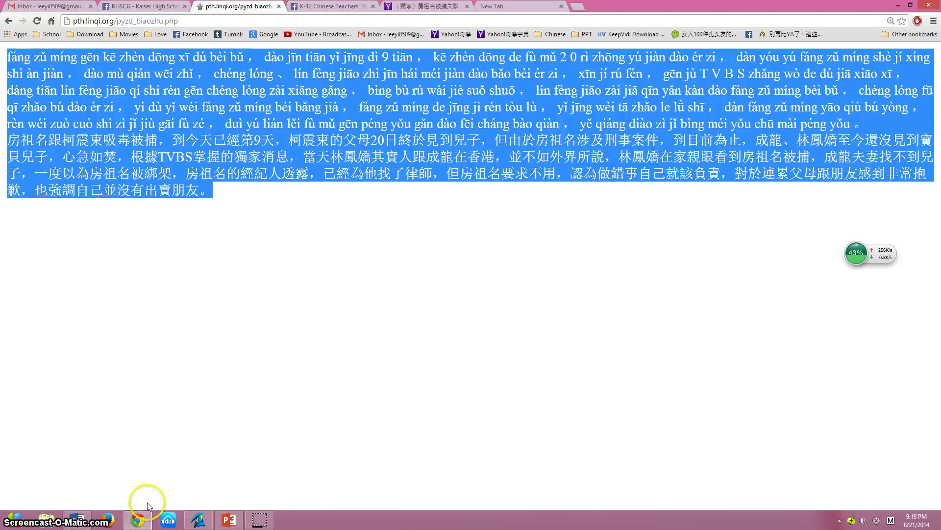
click(74, 519)
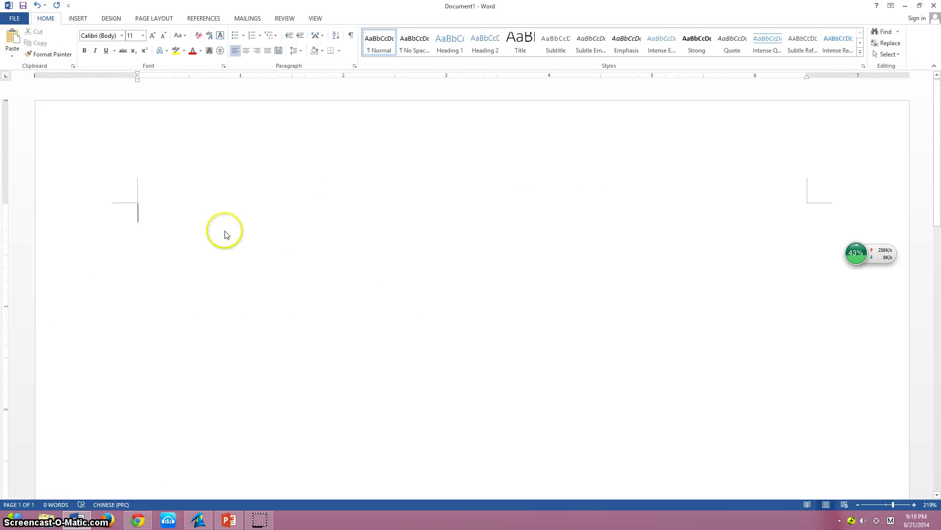
Step: Paste the pinyin paragraph and Chinese paragraph into the blank Word document
key(ctrl+v)
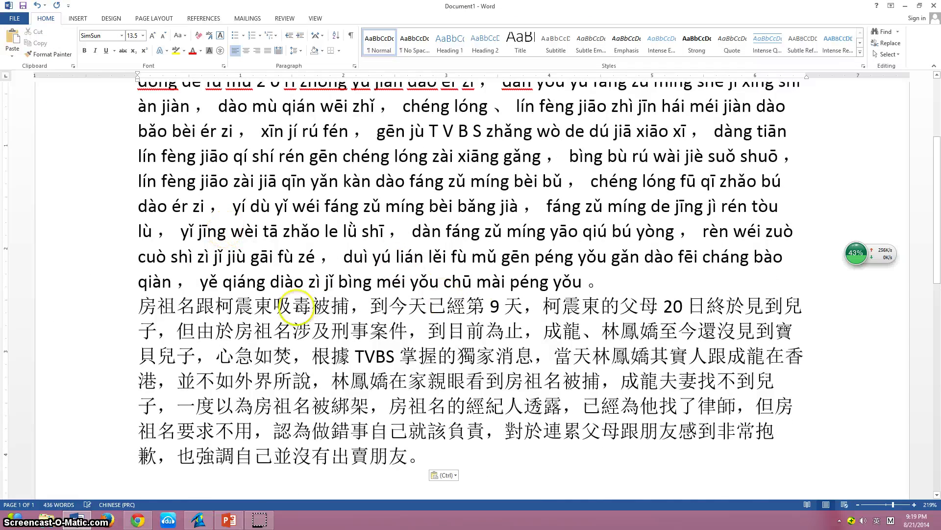
scroll(392, 310, up, 3)
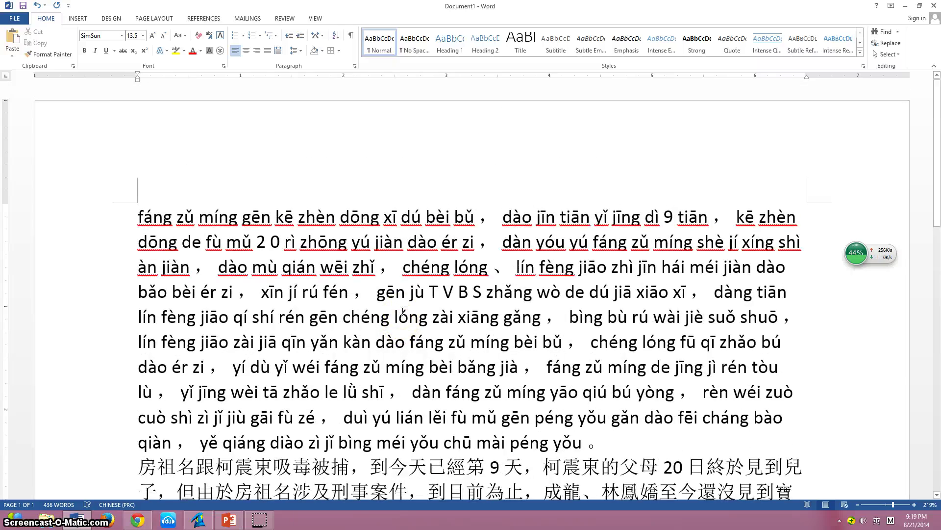
scroll(403, 311, down, 5)
Step: Switch through the taskbar windows back to the browser's plain-text output
click(168, 520)
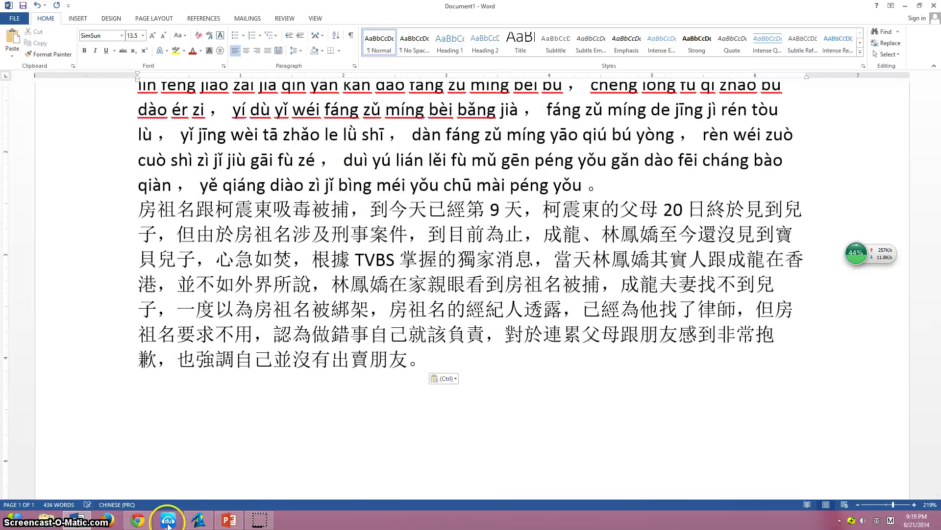
click(219, 521)
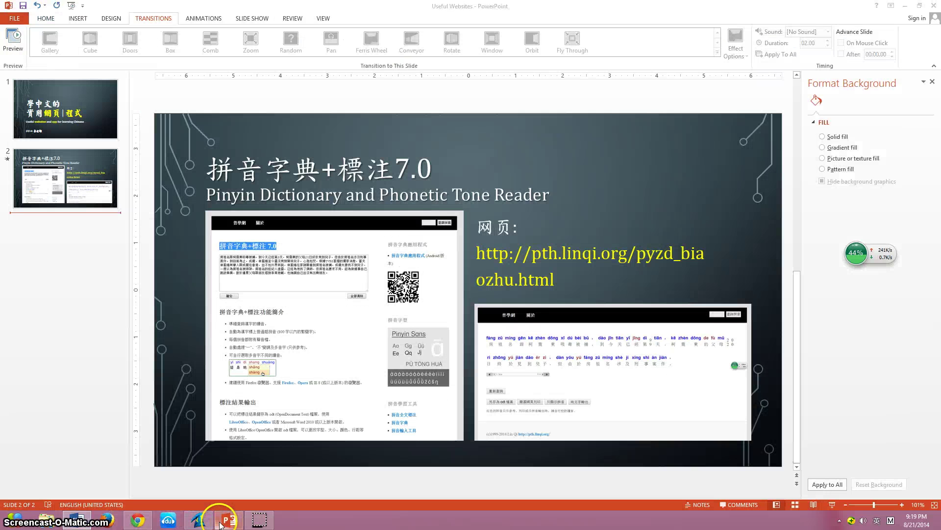
click(138, 520)
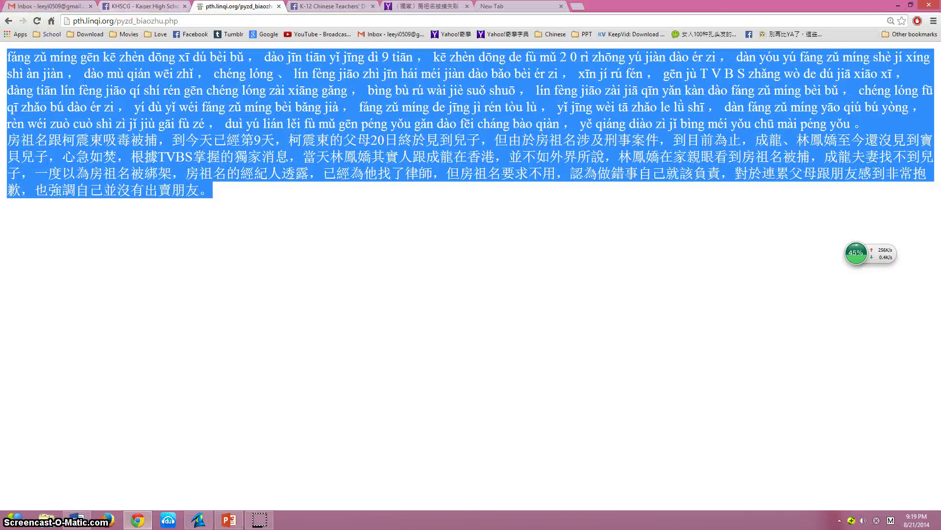
Step: Generate the 簡潔網頁列印 print page, select all of it, and select the Word document's text
click(9, 20)
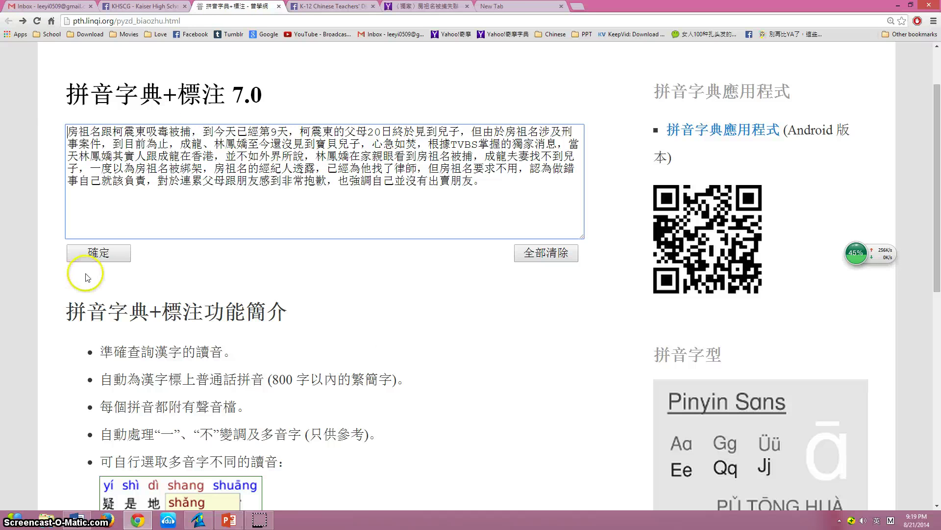
click(98, 252)
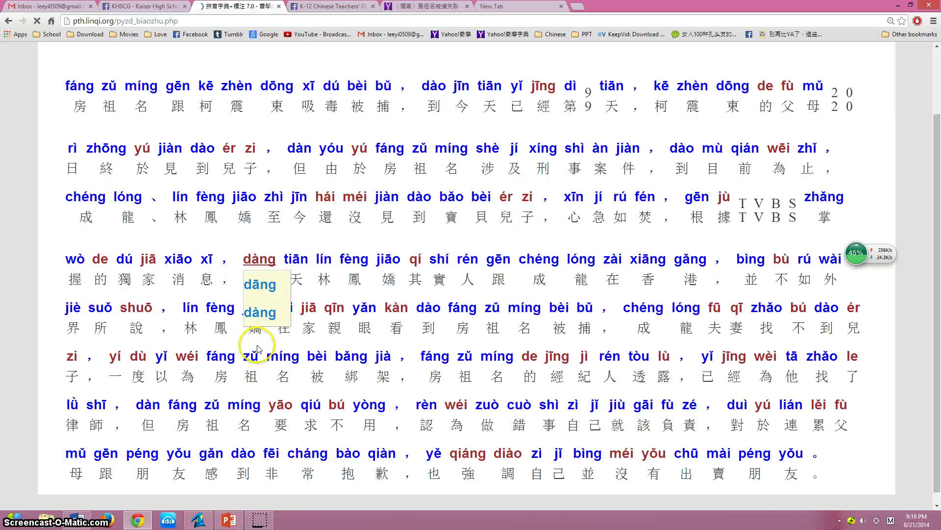
scroll(407, 431, down, 5)
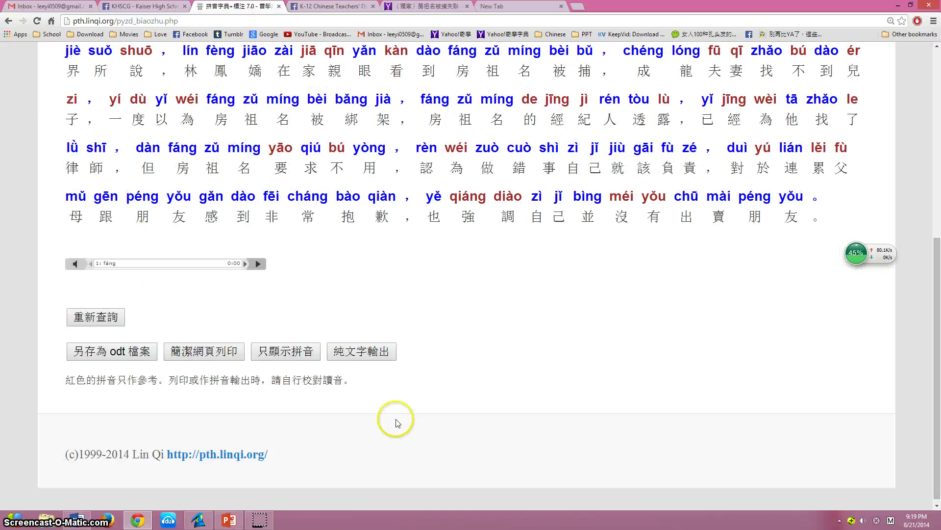
click(219, 351)
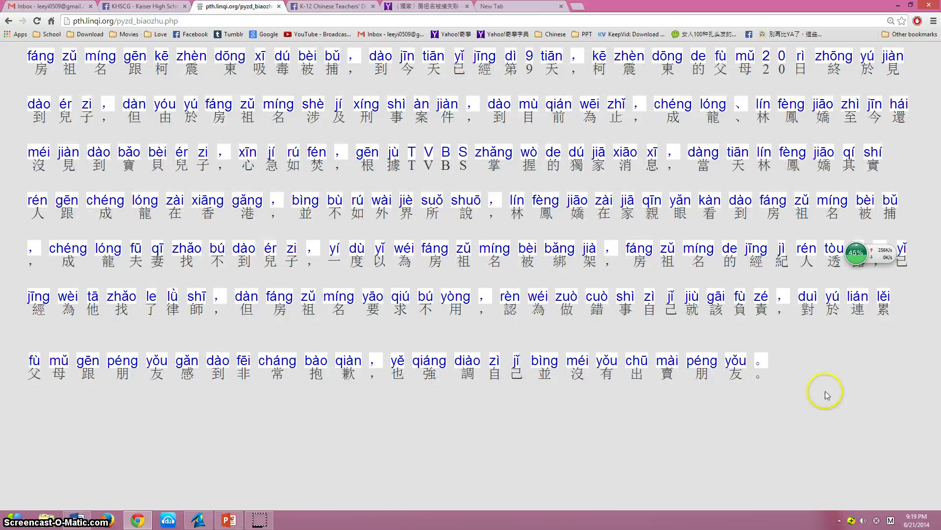
drag(809, 391, 28, 49)
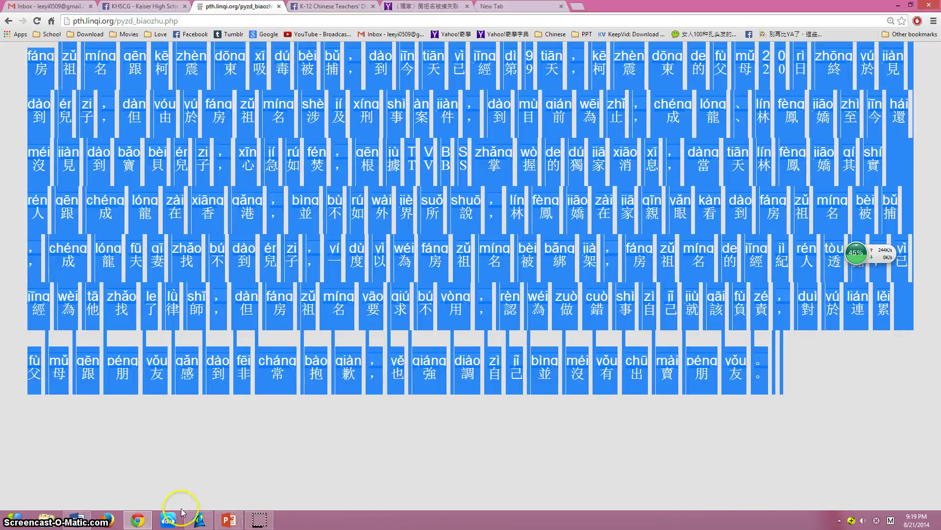
click(74, 517)
drag(483, 346, 95, 53)
Step: Paste the print-page text into Word, undo the interleaved result, and close the document
click(406, 204)
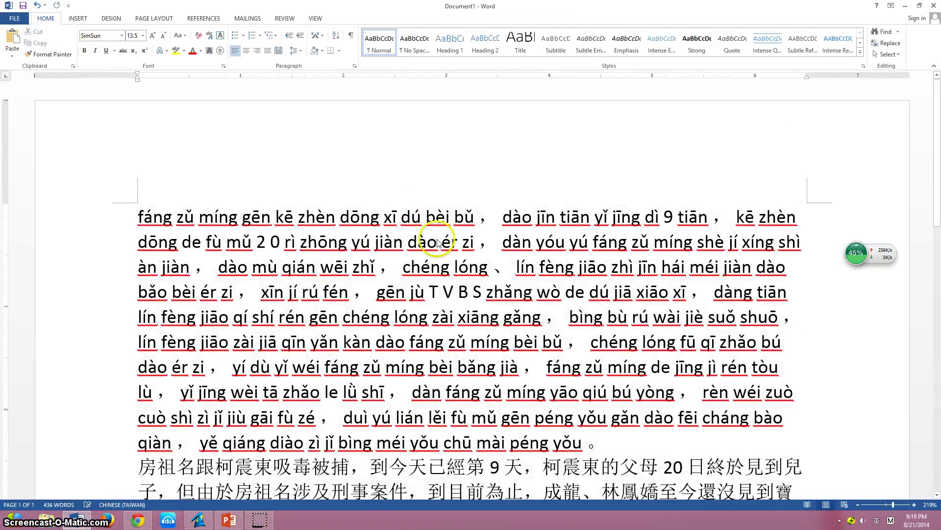
key(ctrl+v)
scroll(438, 242, up, 10)
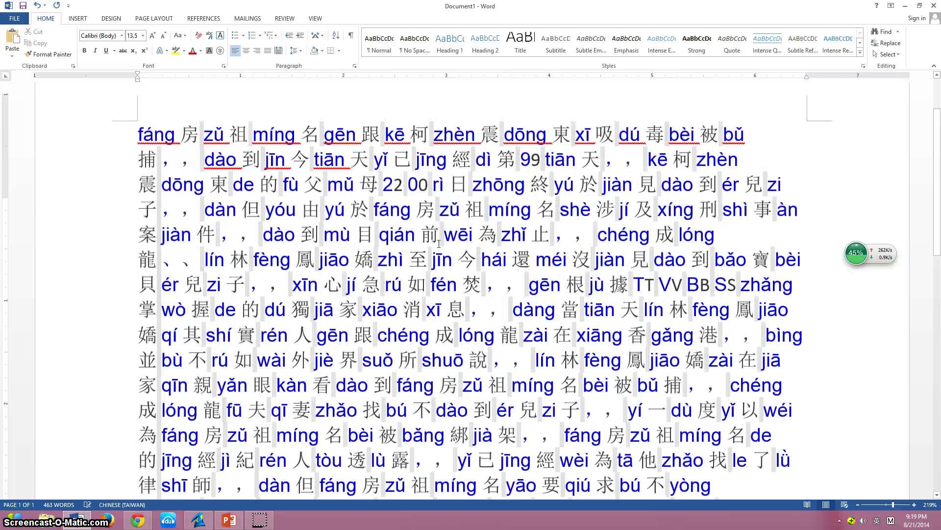
scroll(438, 243, up, 1)
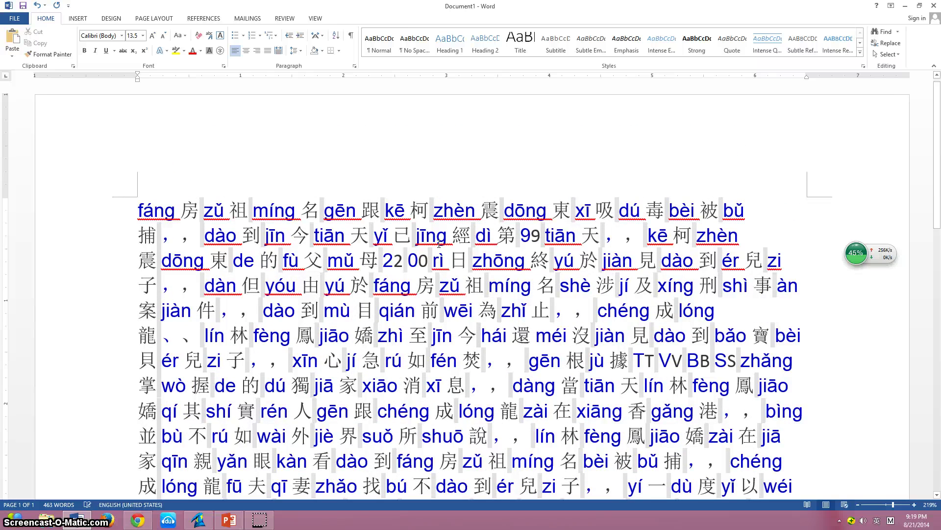
key(ctrl+z)
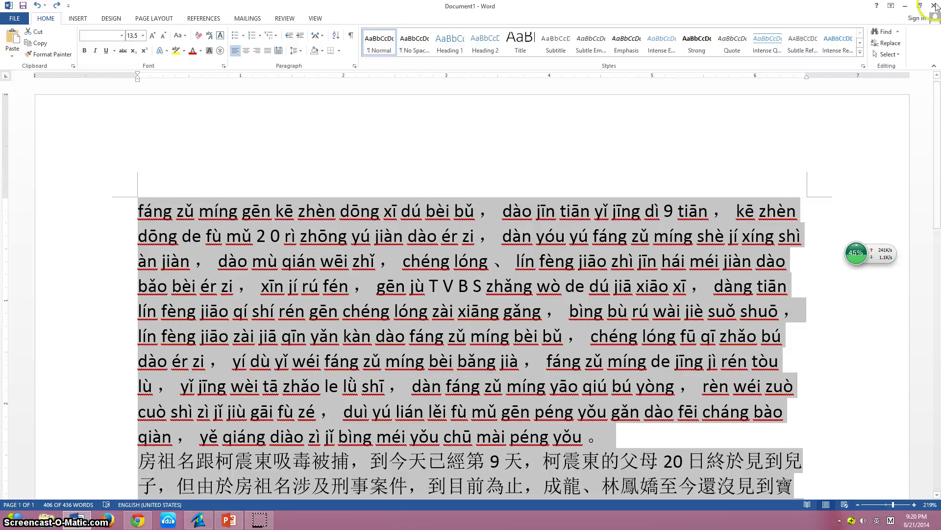
click(934, 6)
Step: Close Word with Don't Save and return to the 普學網 input form with an empty text box
click(464, 279)
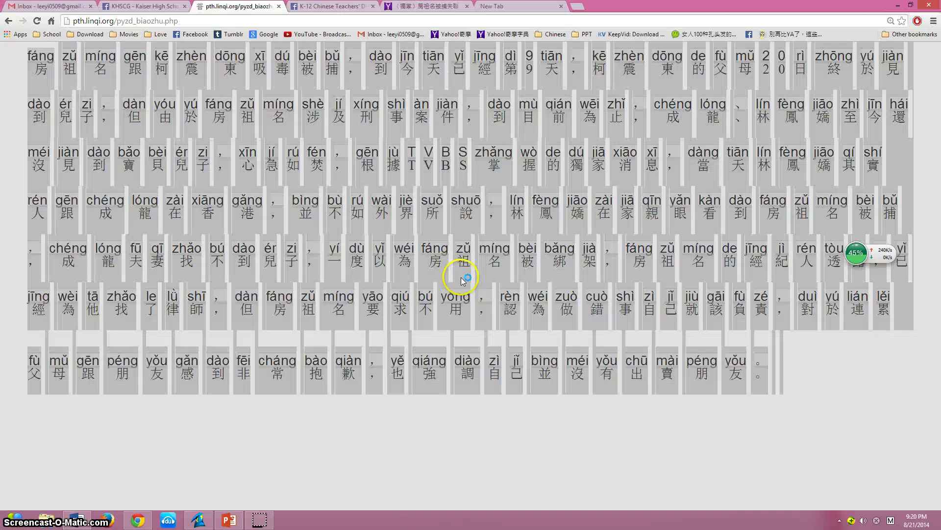
click(186, 427)
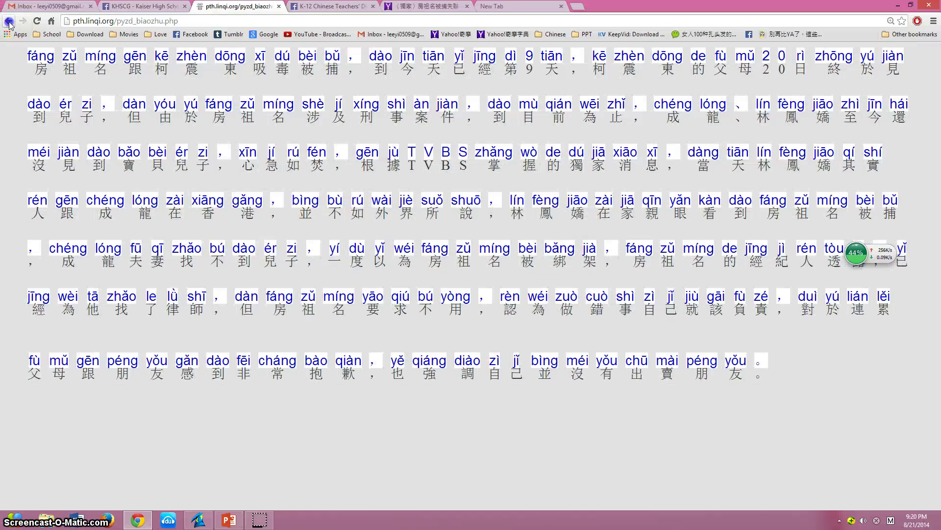
click(9, 22)
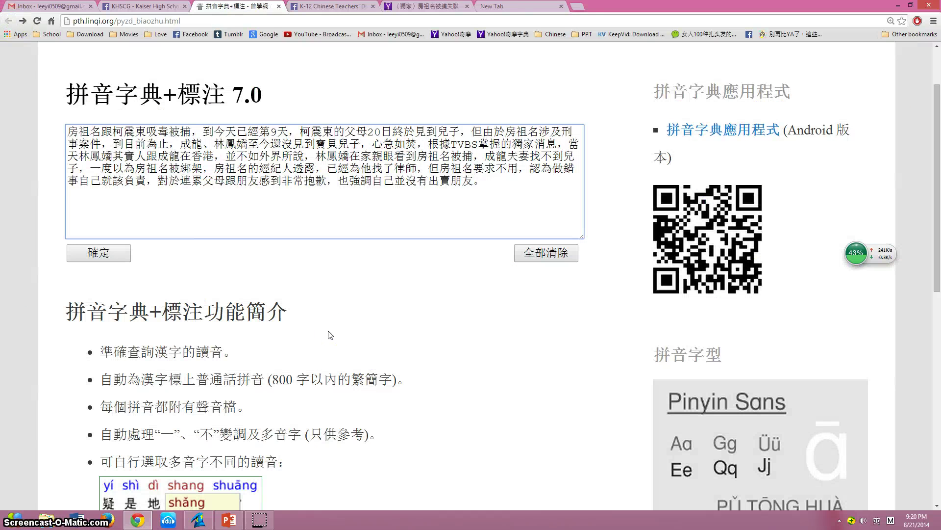
click(431, 147)
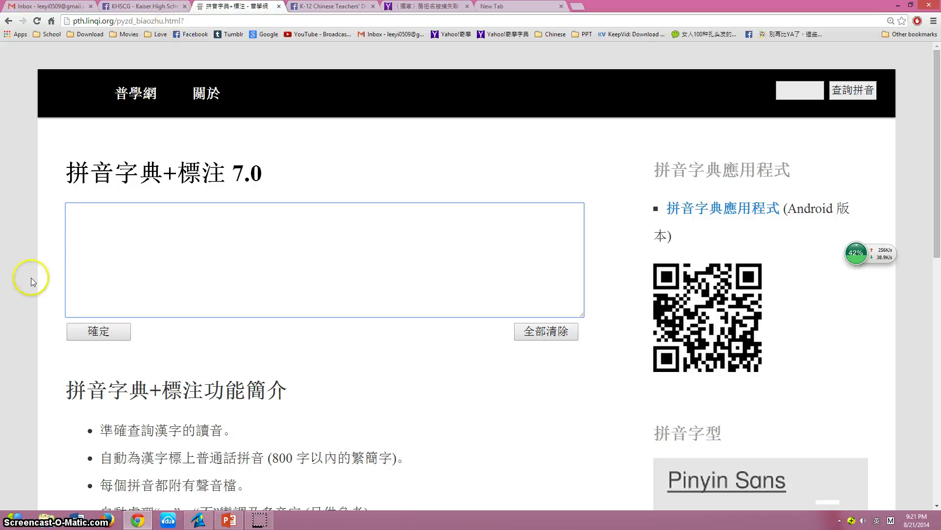
Step: Put the cursor in the empty 普學網 text box, ready for new text
click(200, 233)
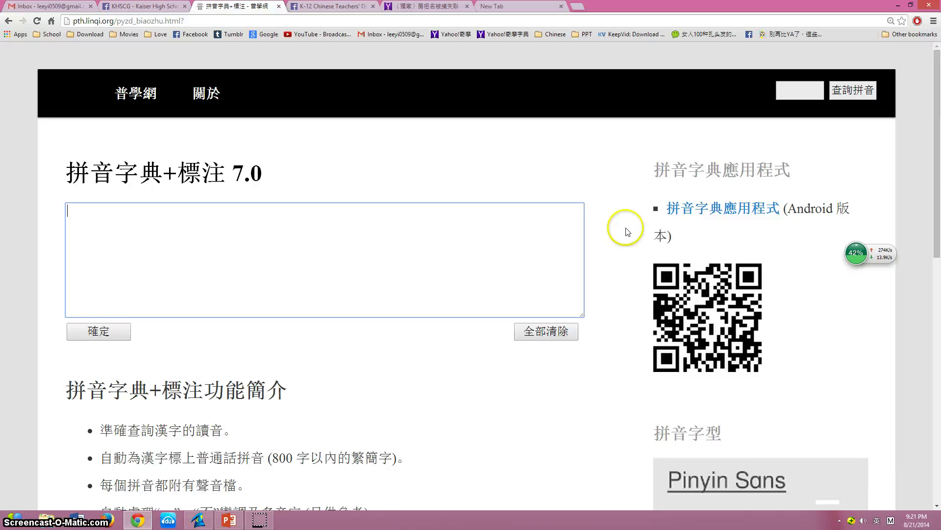
scroll(629, 232, down, 6)
scroll(628, 231, down, 5)
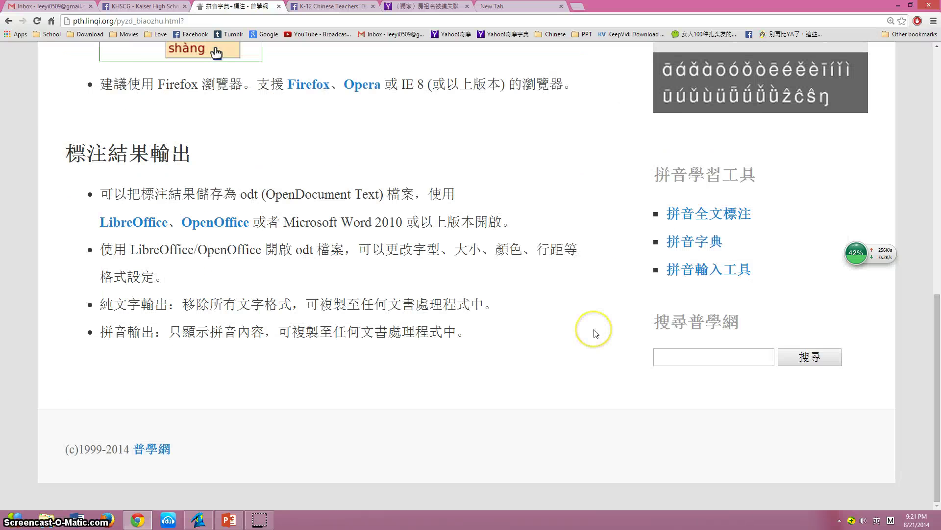
scroll(595, 333, up, 12)
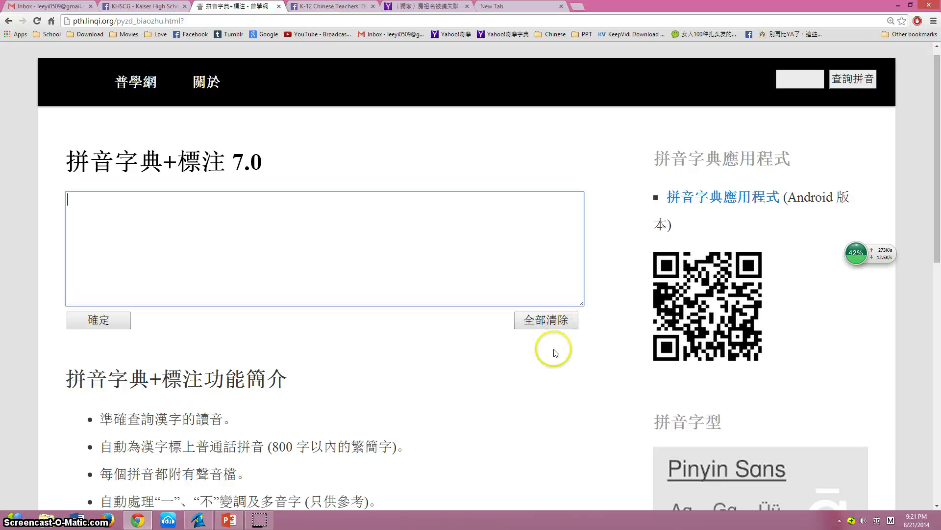
click(250, 281)
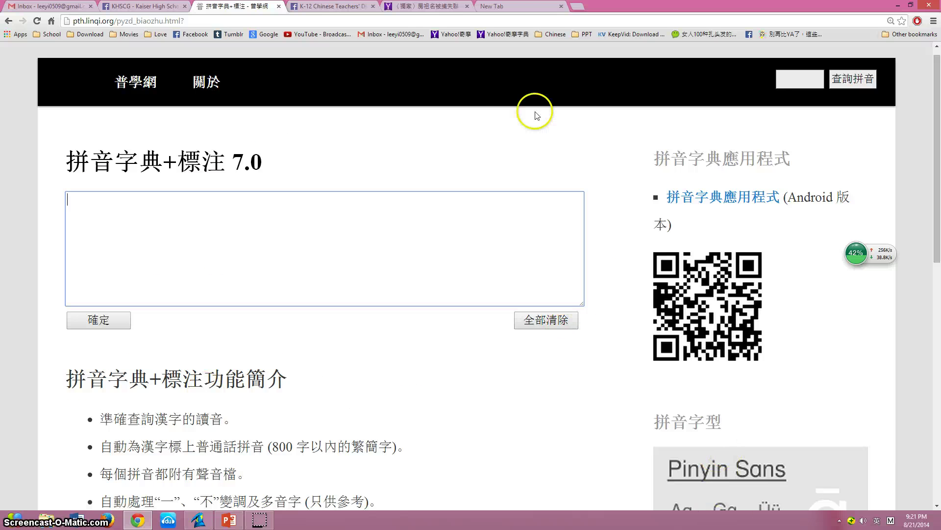
Step: Select the Yahoo article's first three paragraphs, ending at 大牢裡。, and return to the pinyin page
click(443, 5)
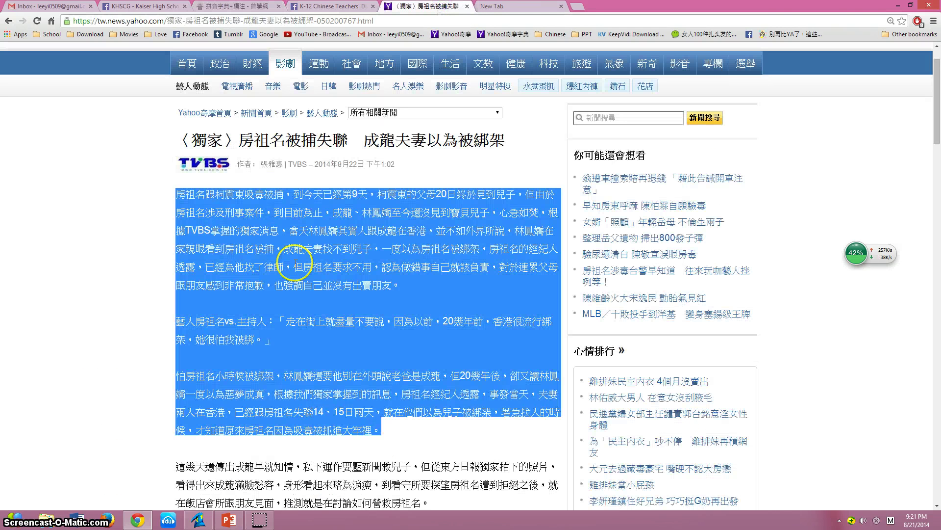
click(206, 221)
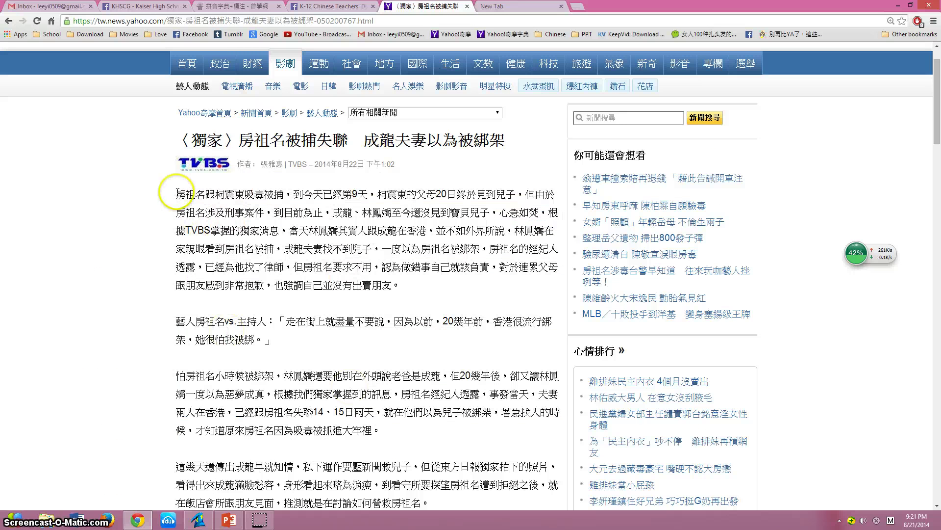
drag(177, 192, 482, 431)
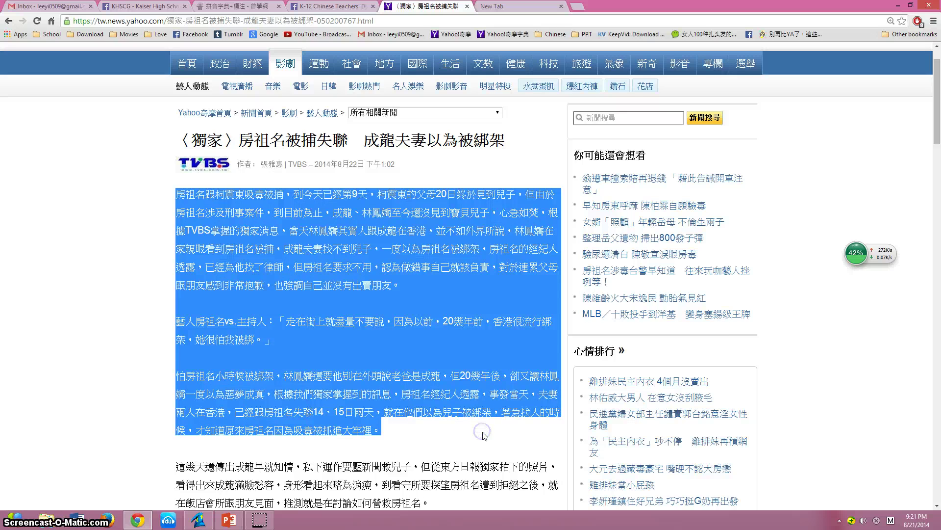
click(230, 6)
Step: Paste the three article paragraphs into the text box and submit them for pinyin annotation
key(ctrl+v)
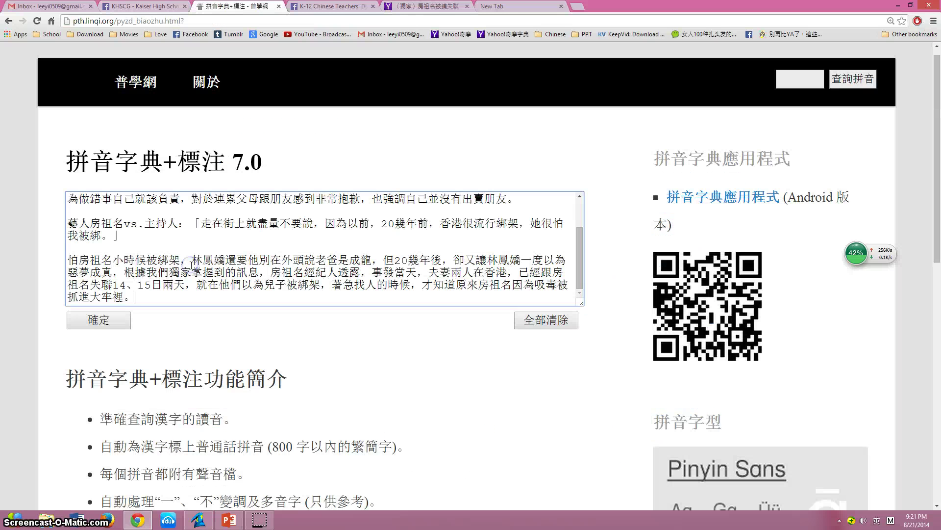
click(116, 321)
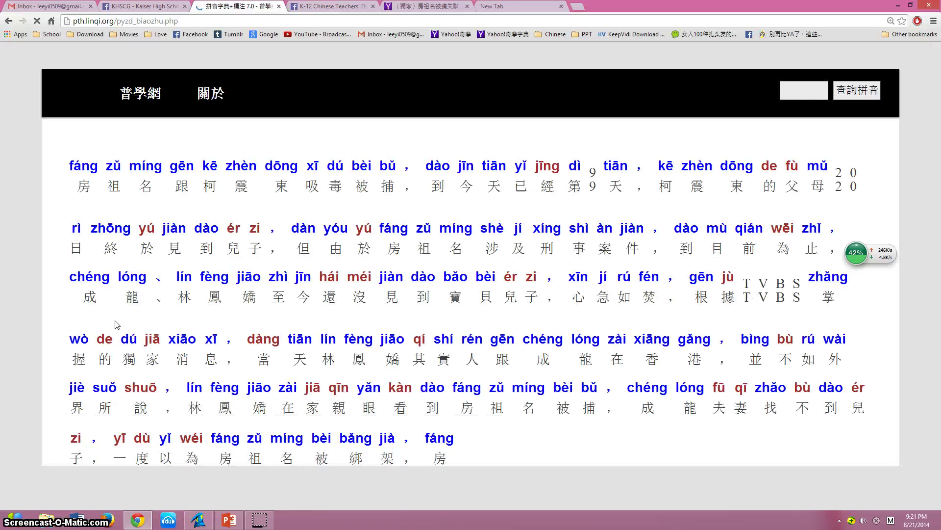
click(367, 332)
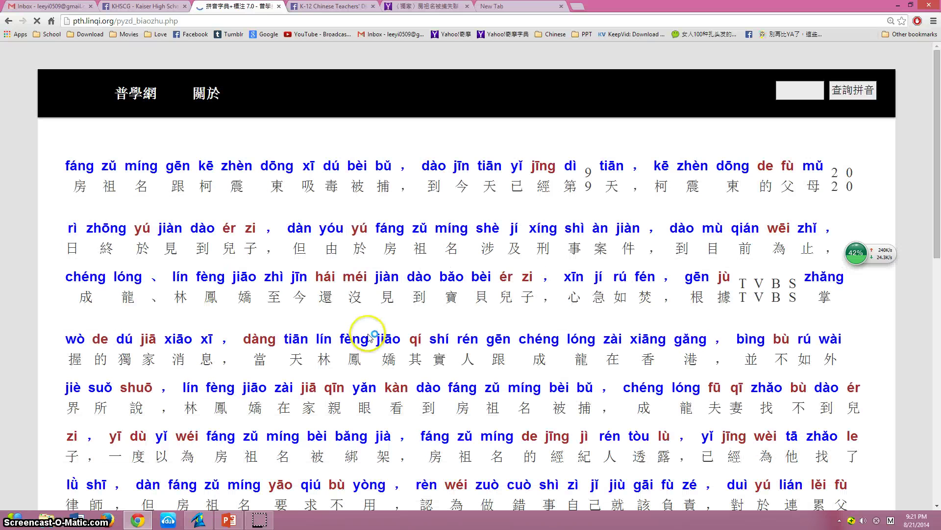
Step: Check the alternative readings for the polyphonic méi and start the audio reading of the text
click(348, 277)
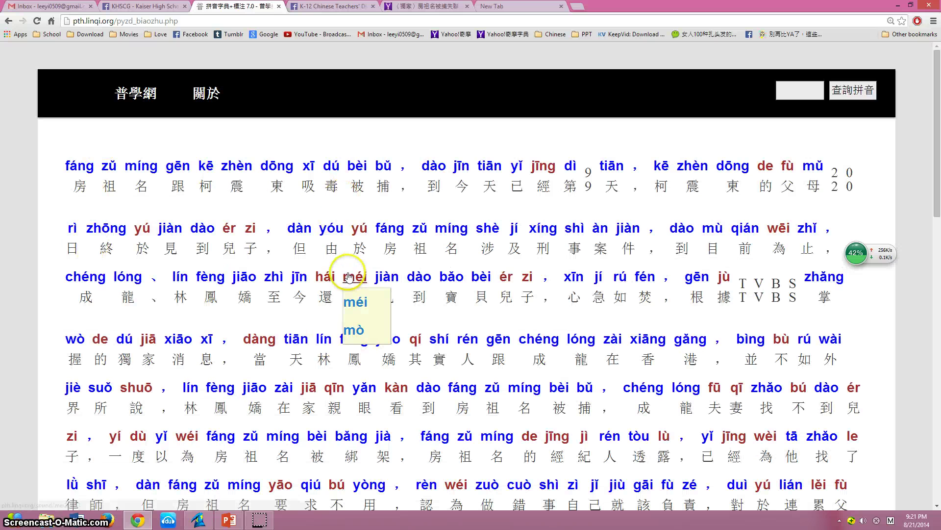
scroll(346, 282, down, 15)
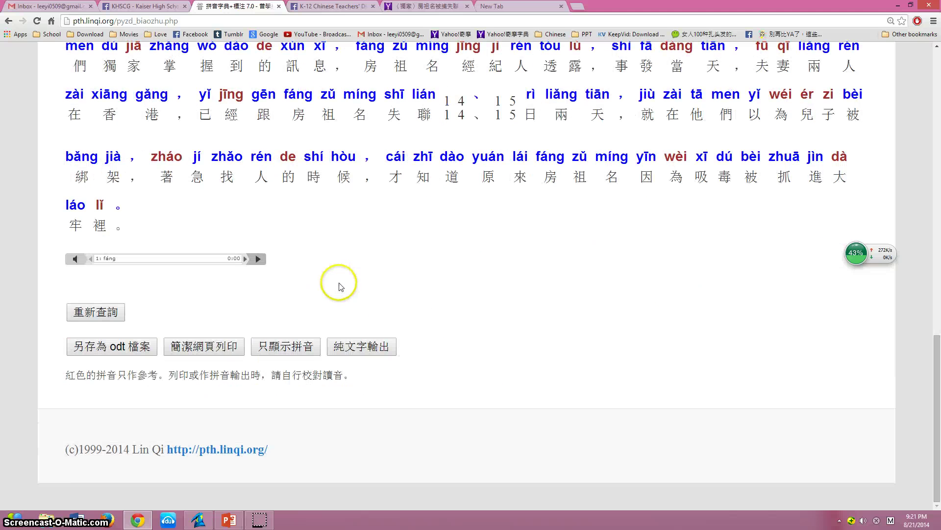
click(257, 260)
scroll(584, 358, up, 7)
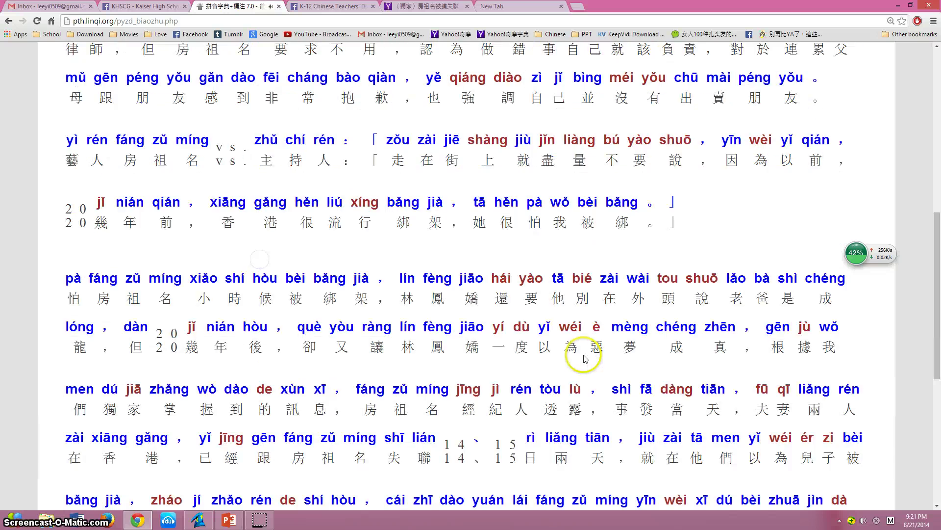
scroll(584, 357, up, 8)
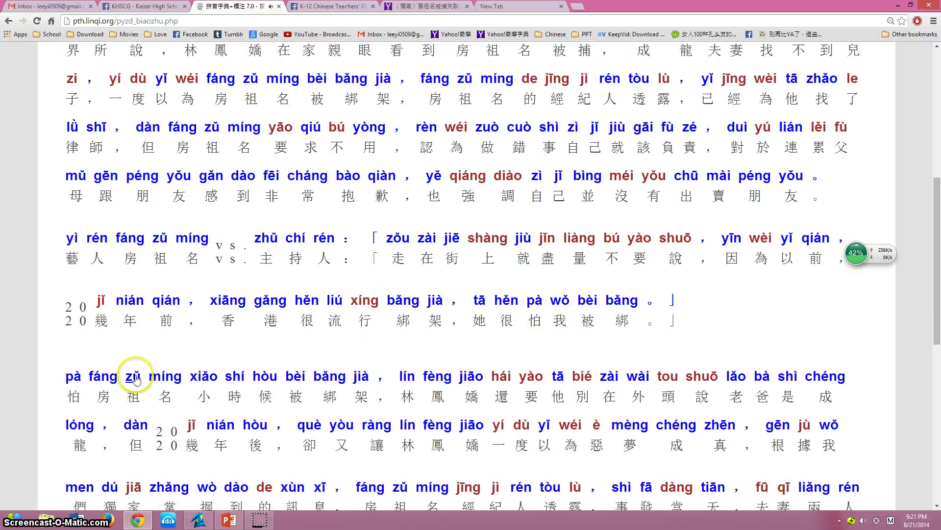
scroll(136, 379, down, 8)
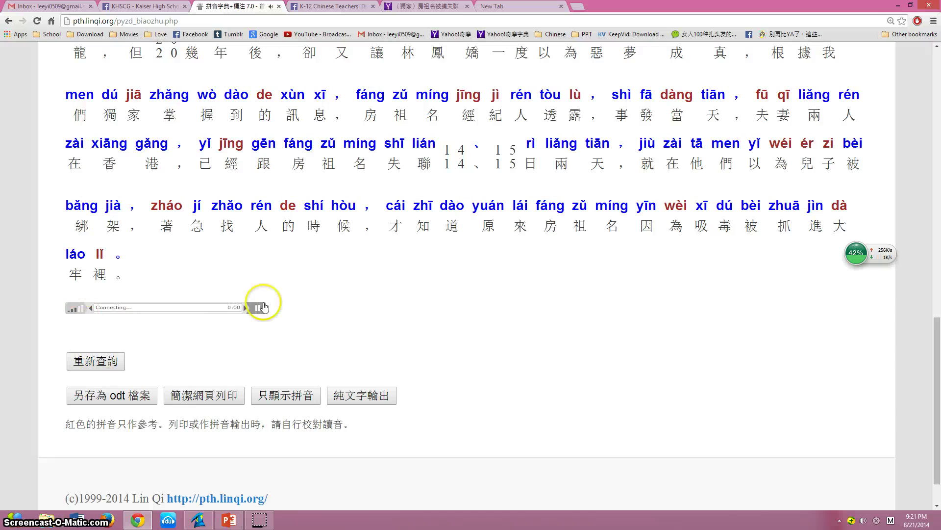
scroll(264, 308, up, 10)
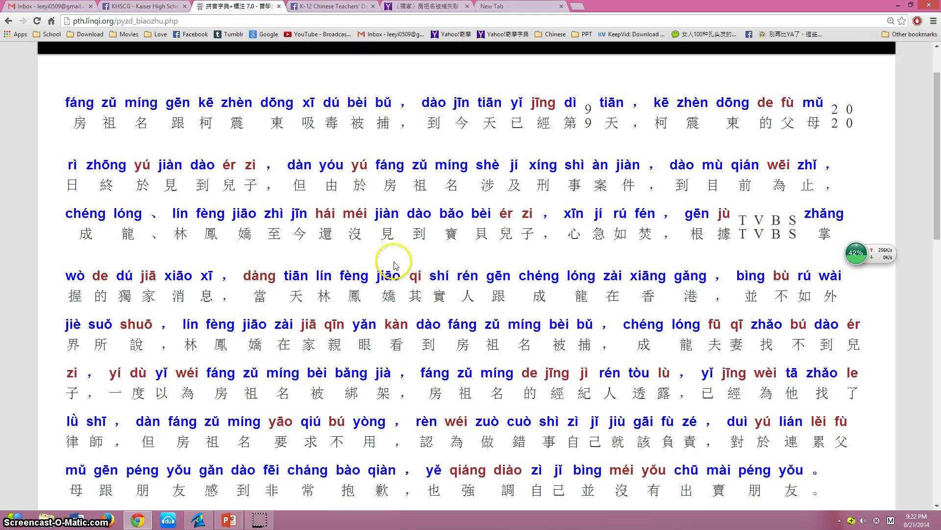
scroll(394, 262, down, 6)
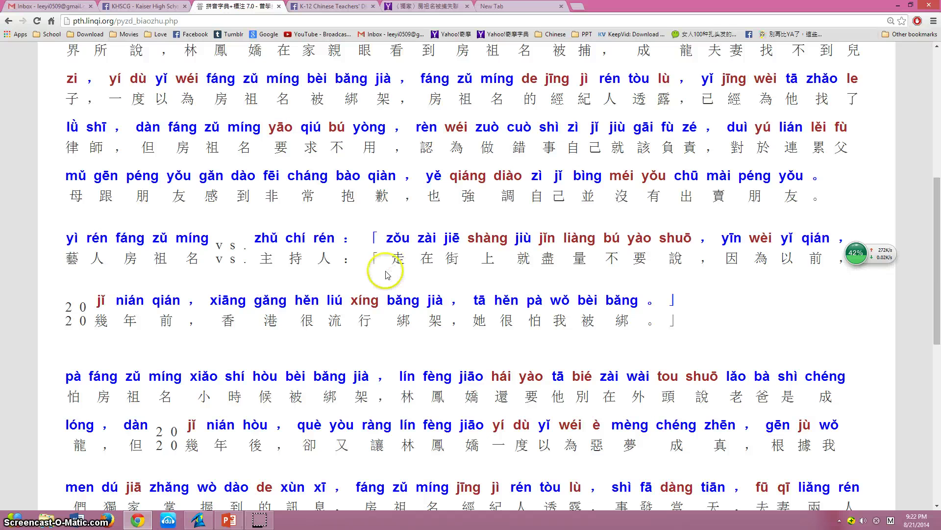
scroll(386, 275, down, 9)
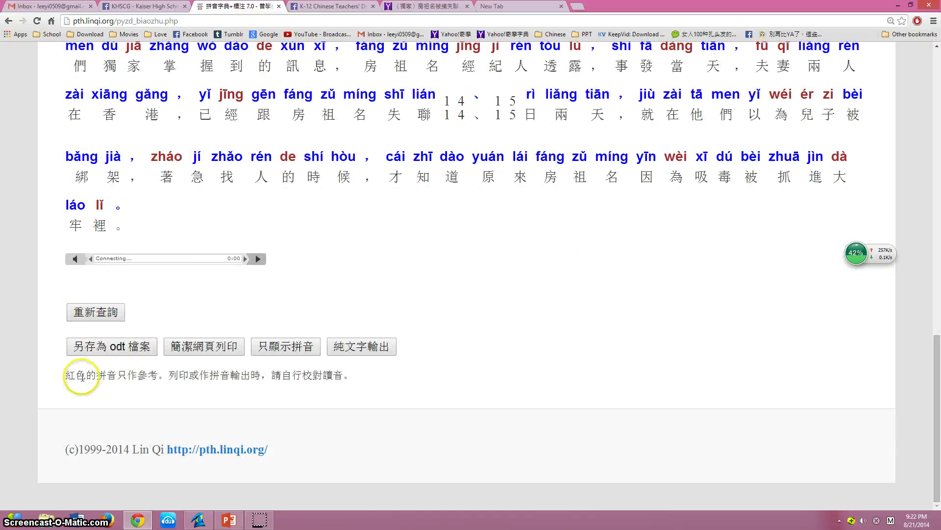
scroll(127, 214, up, 5)
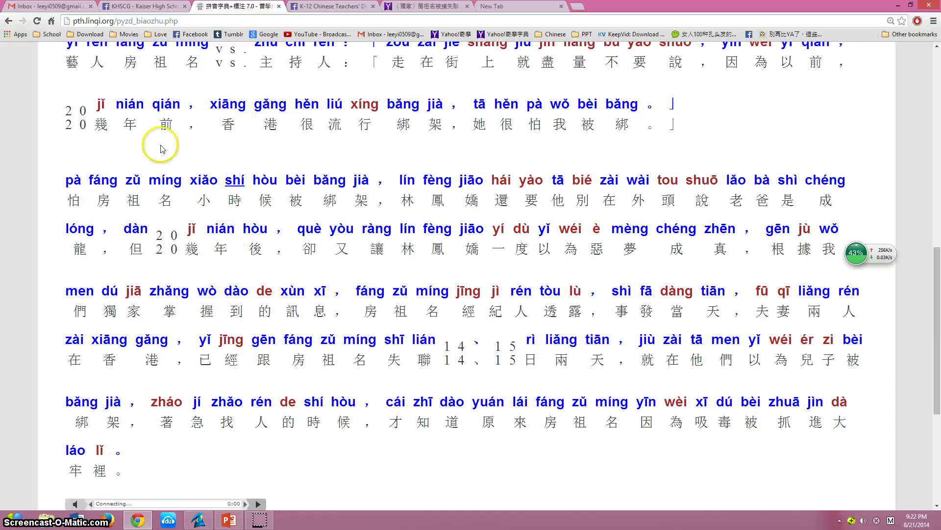
scroll(192, 172, down, 5)
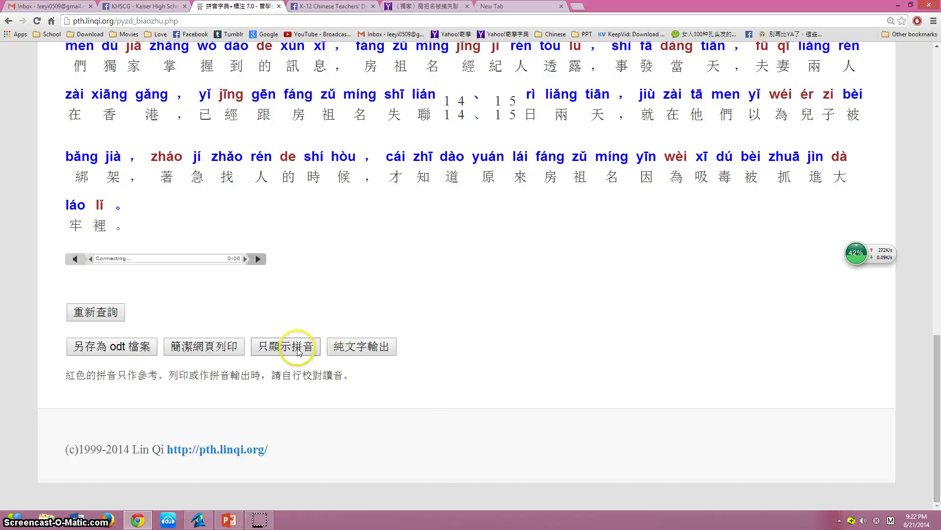
Step: Preview the simplified output view, then go back and re-annotate the article with pinyin
click(229, 349)
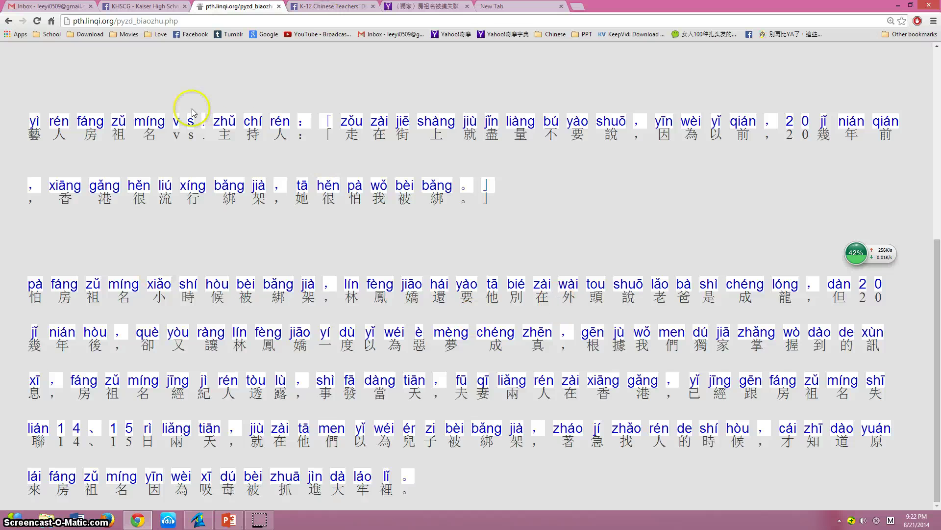
click(7, 22)
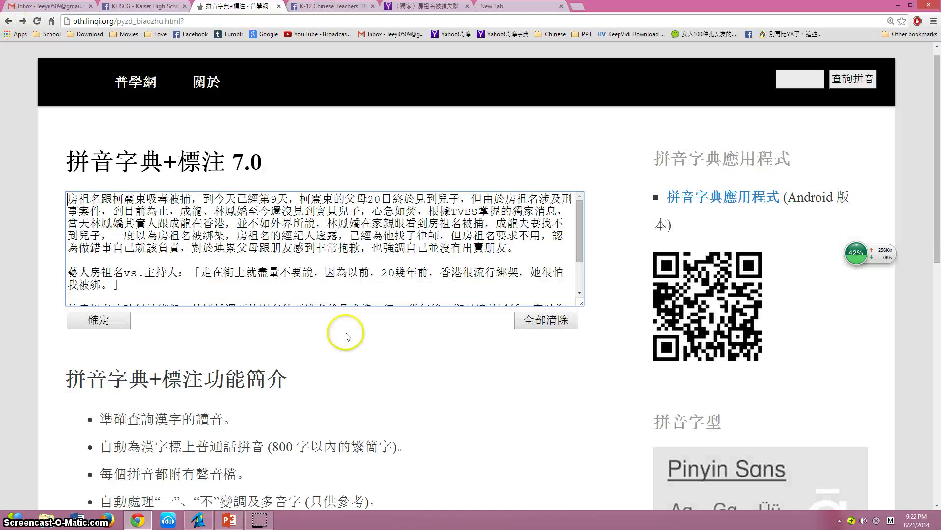
click(79, 316)
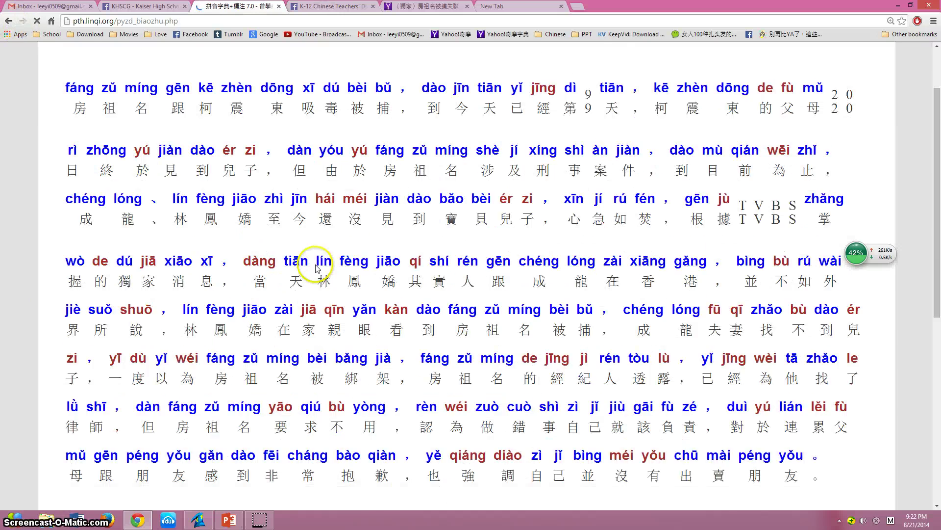
scroll(314, 250, down, 10)
scroll(341, 306, down, 5)
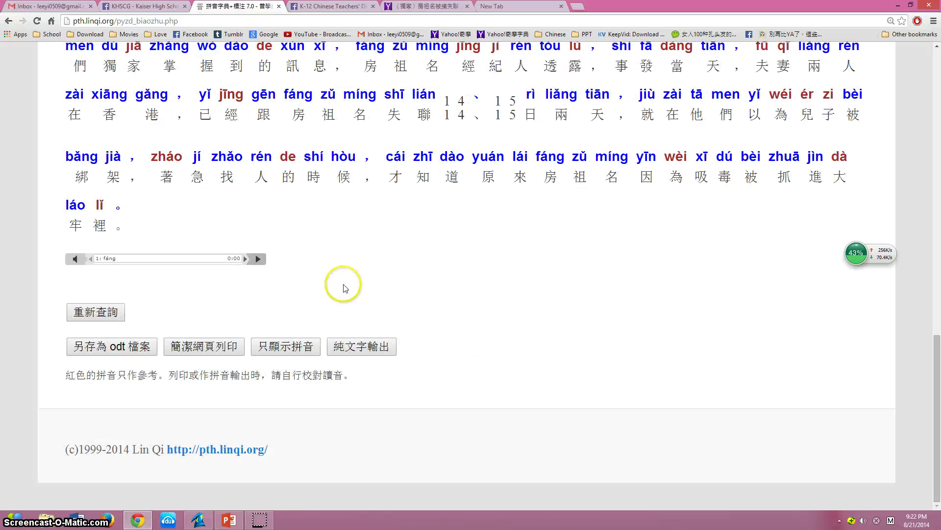
Step: Try the 只顯示拼音 pinyin-only view, then return to the article input page
click(292, 347)
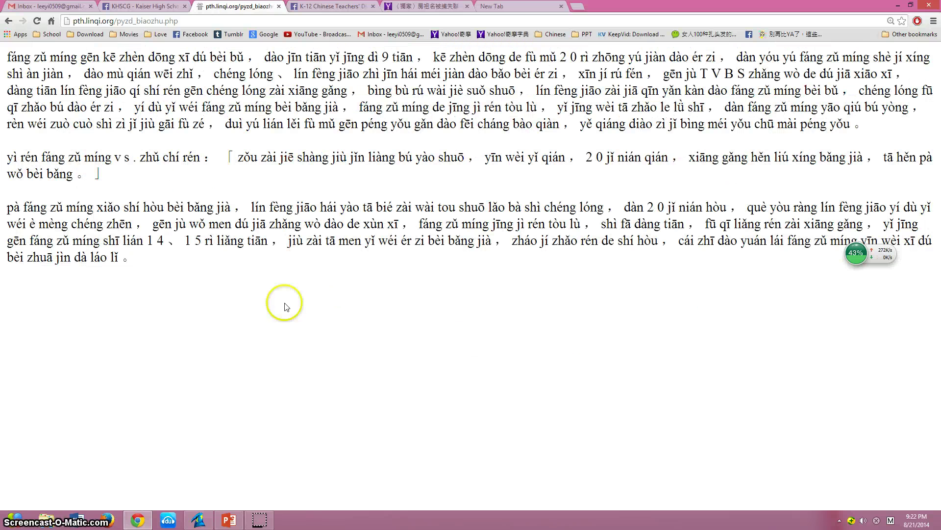
click(8, 22)
scroll(368, 254, down, 8)
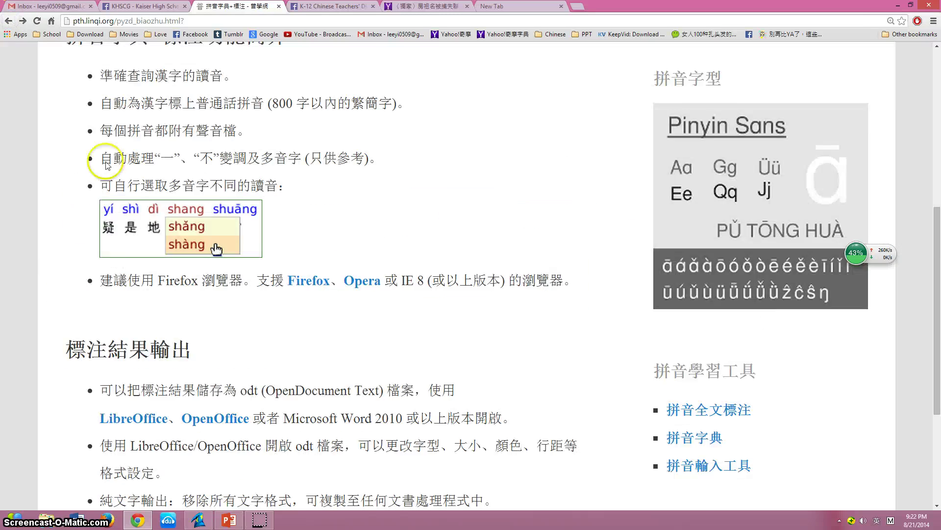
scroll(98, 162, up, 5)
Step: Resubmit the article and choose 純文字輸出 to get the pinyin-then-Chinese plain text
click(113, 177)
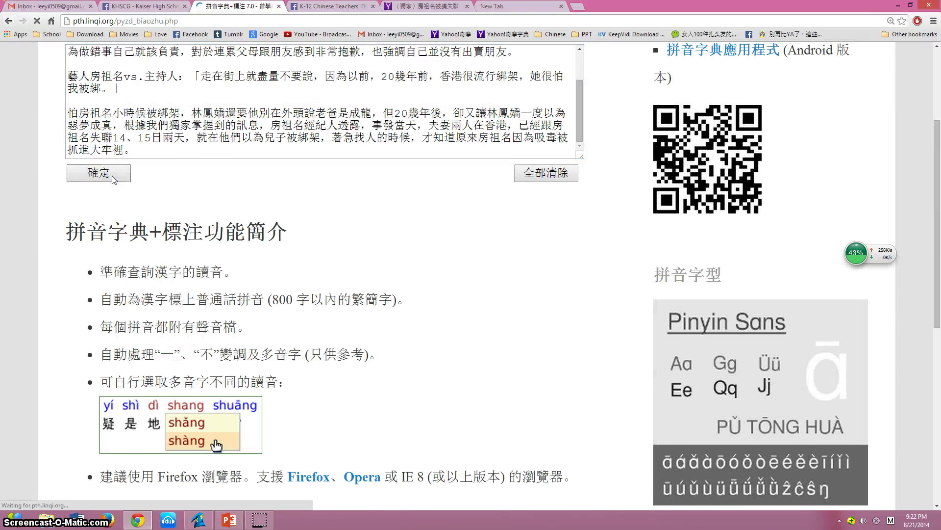
scroll(422, 383, down, 10)
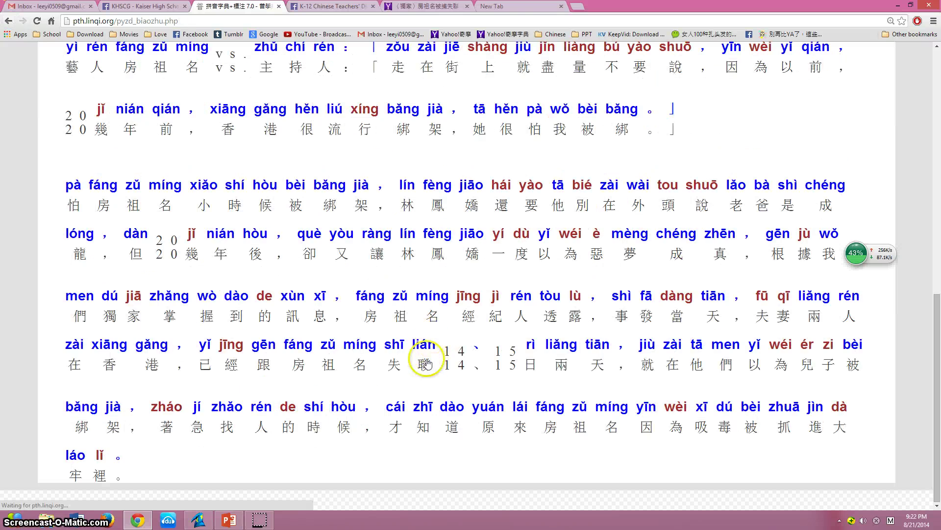
scroll(427, 363, down, 5)
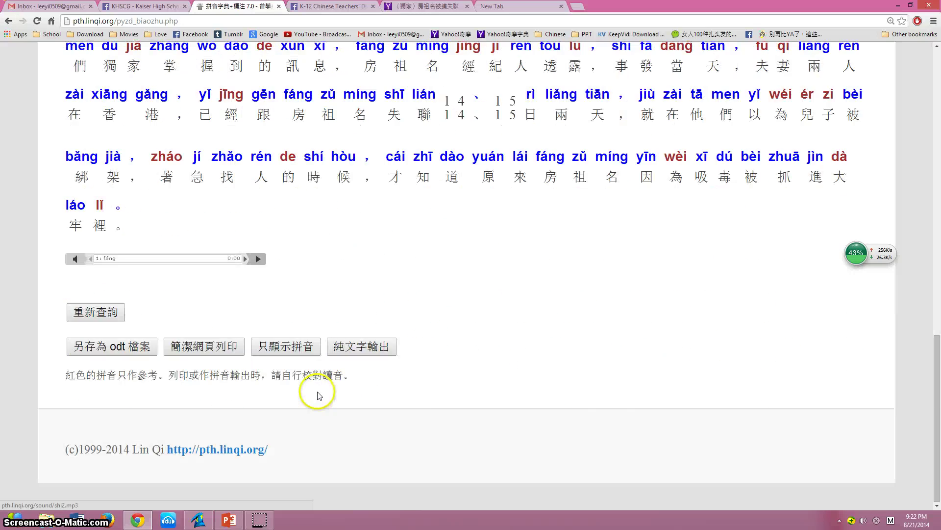
click(361, 348)
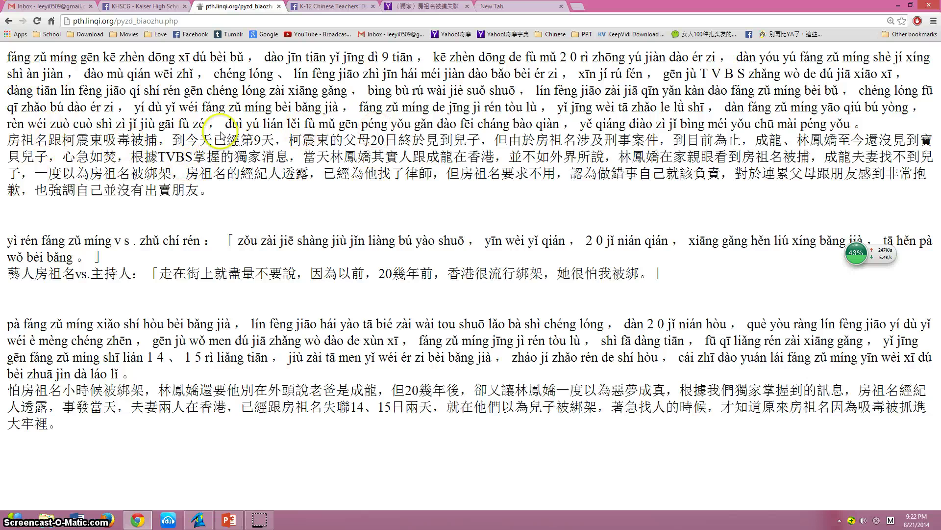
drag(9, 53, 391, 495)
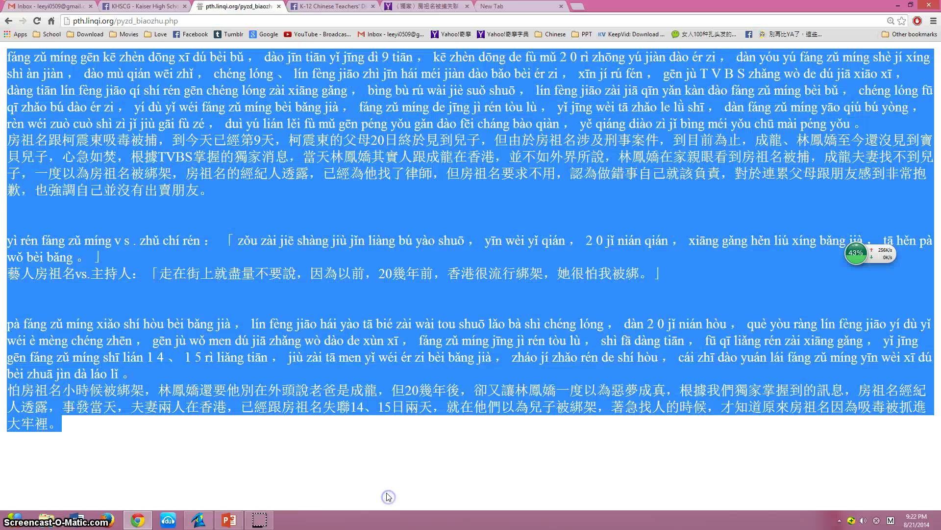
click(231, 210)
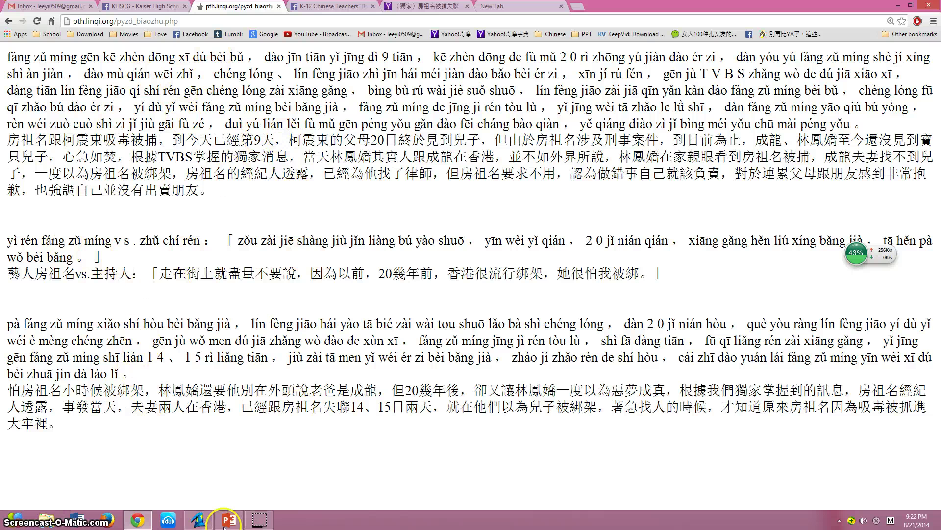
Step: Put line breaks after 房祖名跟柯震東吸毒被捕，, 到今天已經第9天，, 柯震東的父母20日終於見到兒子，, and 但由於房祖名涉及刑事案件，
click(7, 21)
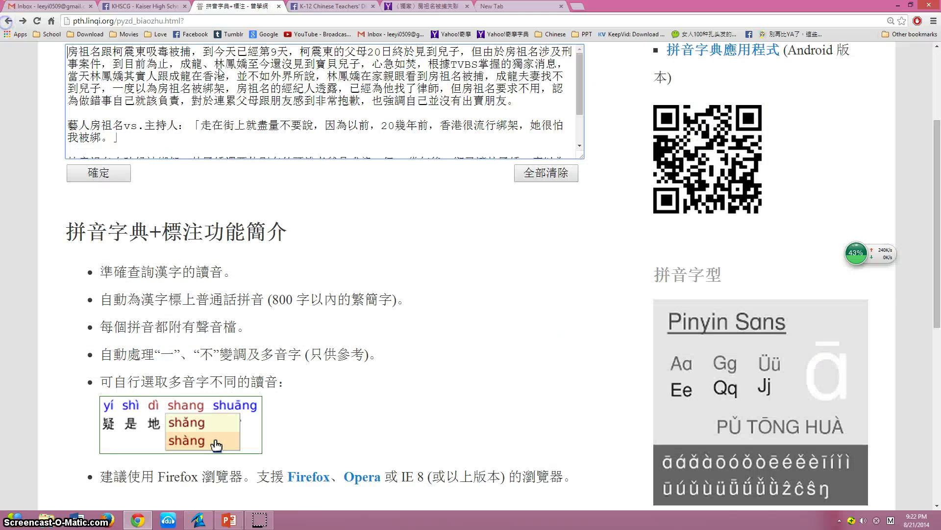
scroll(191, 153, up, 5)
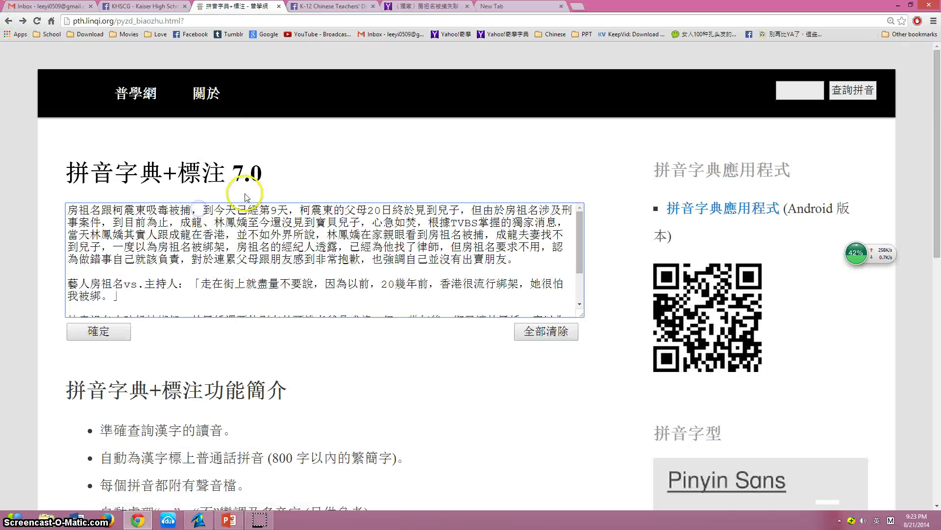
click(200, 210)
key(Return)
click(165, 221)
key(Return)
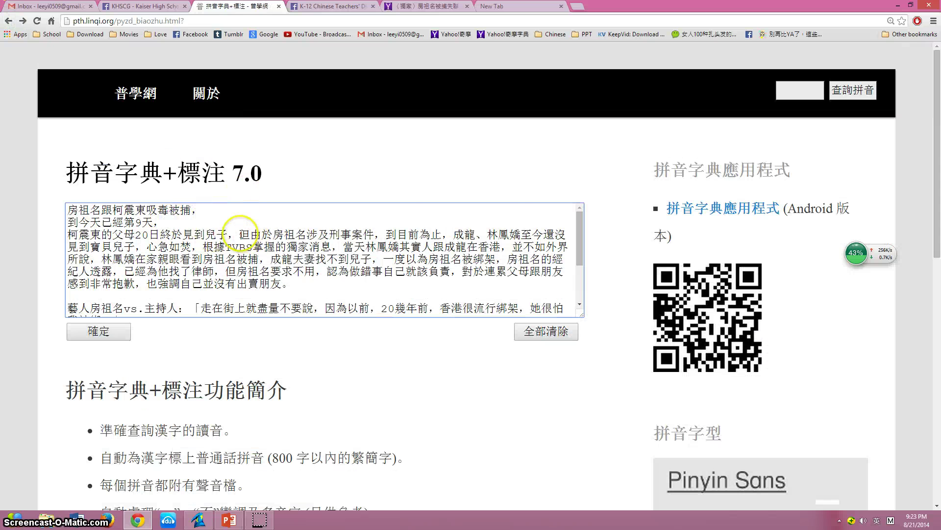
click(238, 234)
key(Return)
click(212, 246)
key(Return)
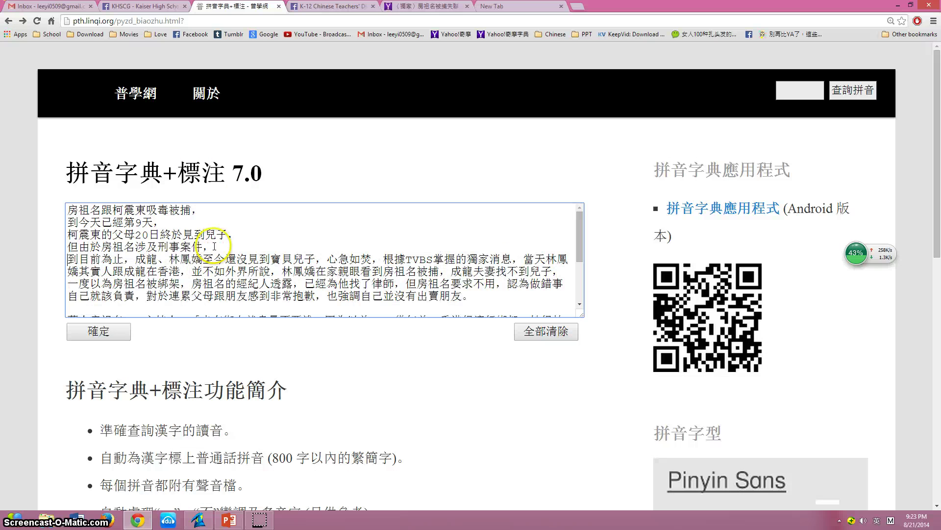
Step: Regenerate the 純文字輸出 plain text and select its first three pinyin-and-Chinese line pairs
click(126, 333)
scroll(208, 295, down, 15)
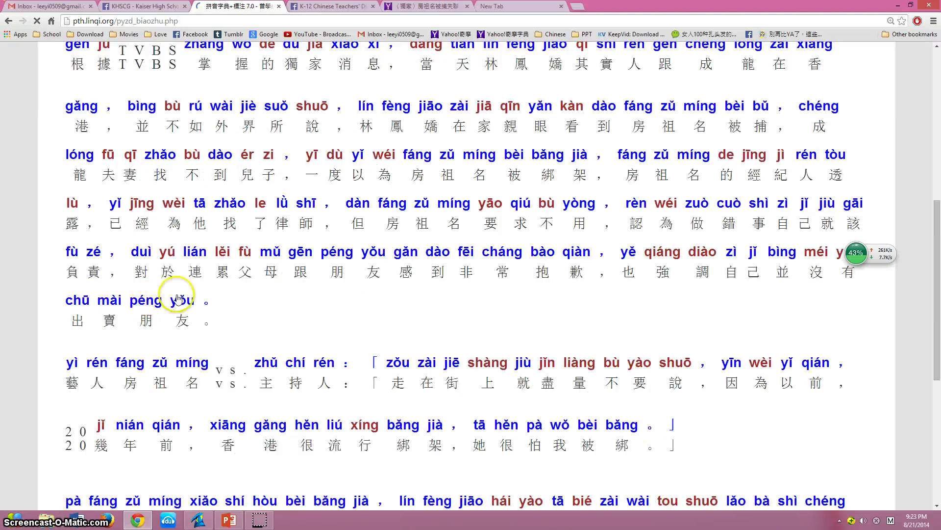
scroll(208, 290, up, 3)
scroll(209, 298, down, 5)
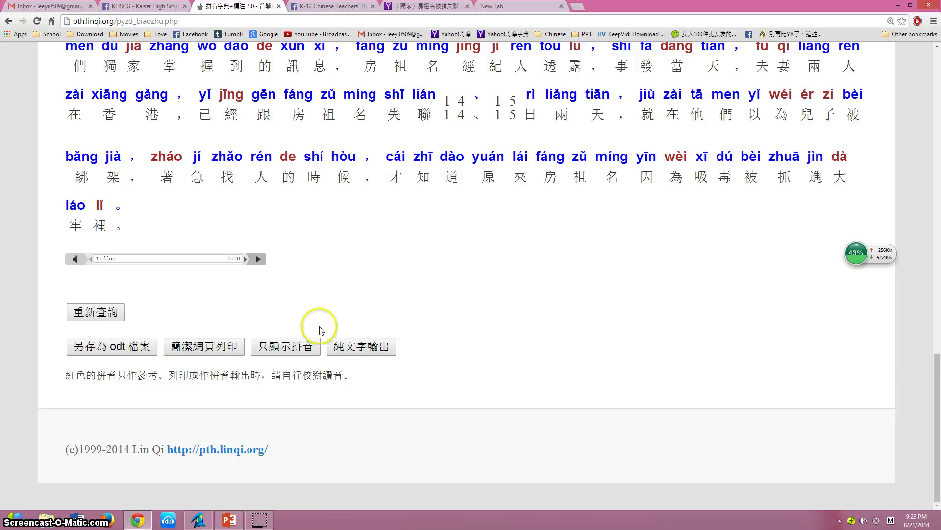
click(380, 347)
scroll(269, 252, up, 2)
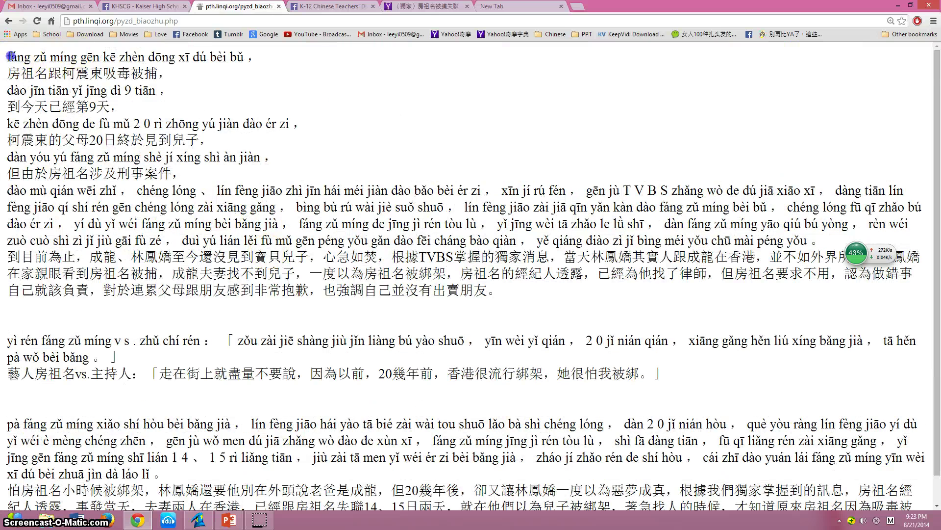
drag(10, 55, 258, 142)
click(112, 519)
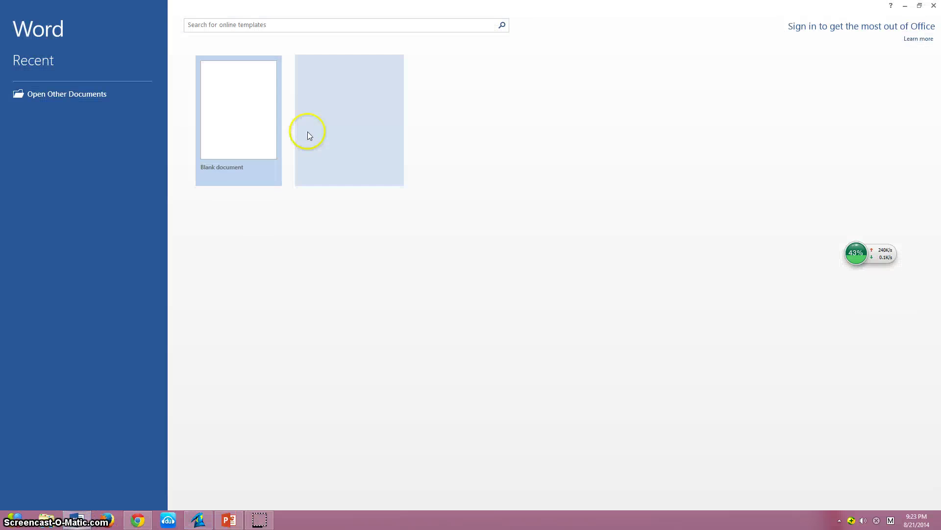
Step: In a new blank document, paste the lines and set lines 2–6 to Single line spacing
click(260, 142)
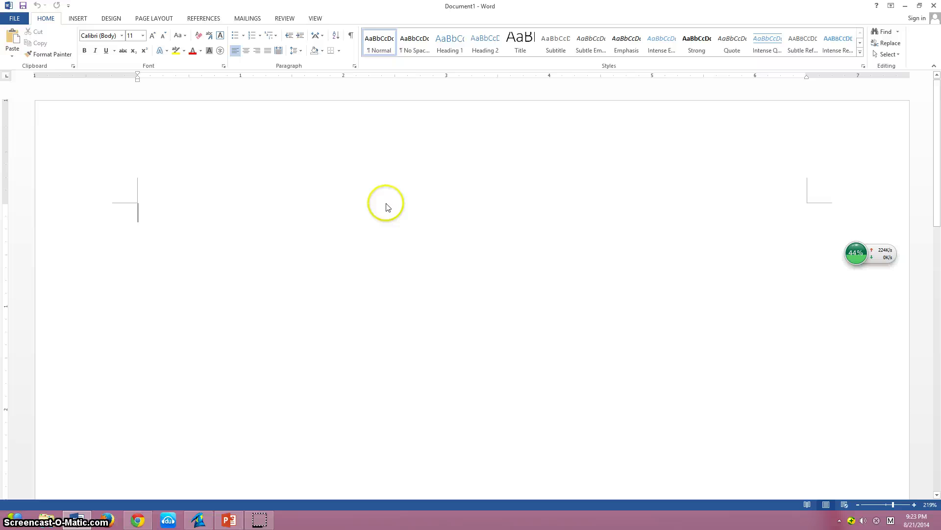
text(fáng zǔ míng gēn kē zhèn dōng xī dú bèi bǔ ， 房祖名跟柯震東吸毒被捕， dào jīn tiān yǐ jīng dì 9 tiān ， 到今天已經第 9 天， kē zhèn dōng de fù mǔ 2 0 rì zhōng yú jiàn dào ér zi ， 柯震東的父母 20 日終於見到兒子，)
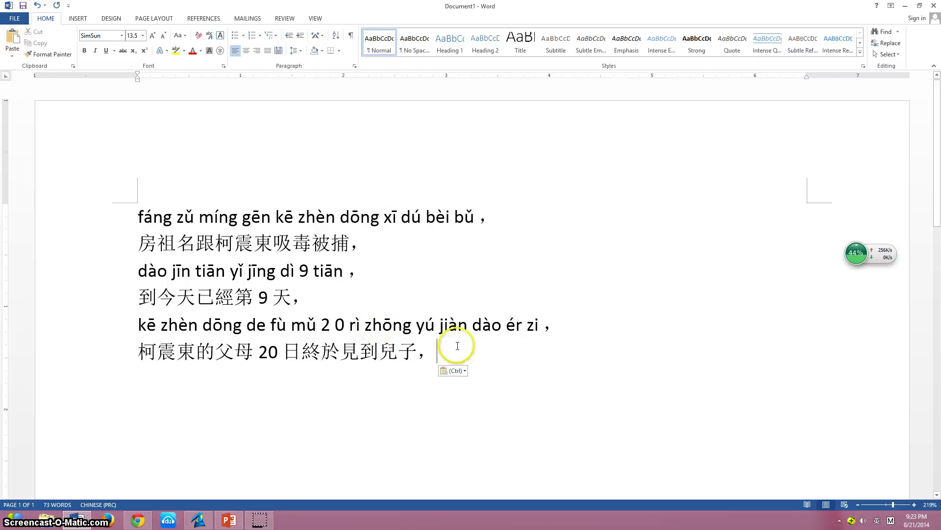
key(ctrl+a)
drag(118, 351, 117, 241)
click(354, 65)
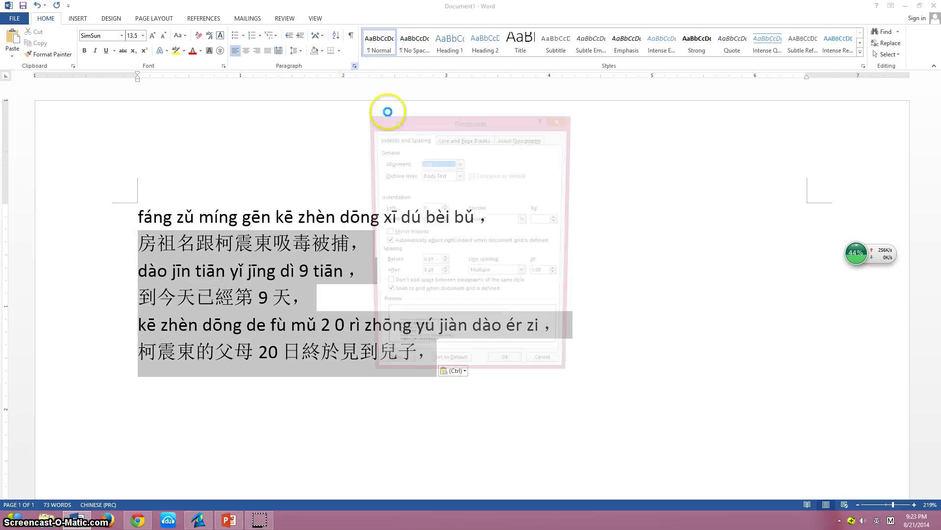
click(491, 274)
click(485, 283)
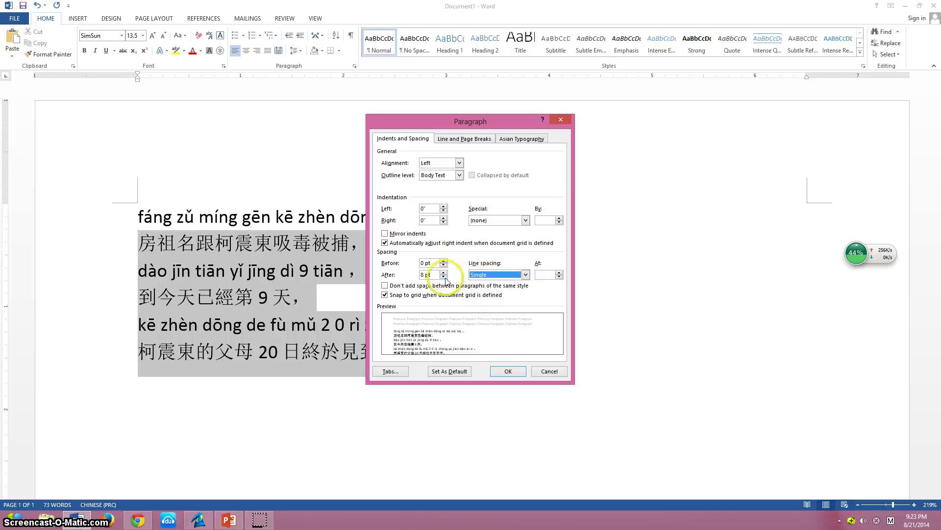
click(508, 371)
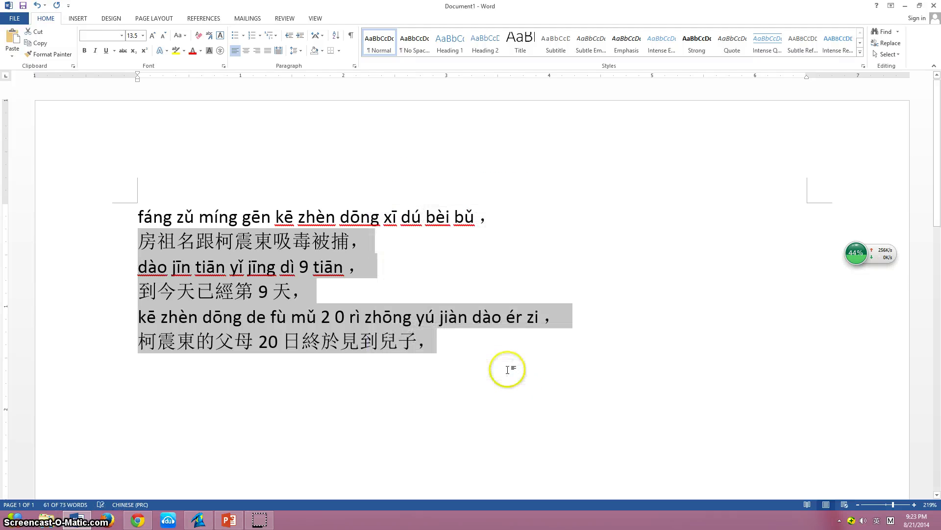
click(508, 369)
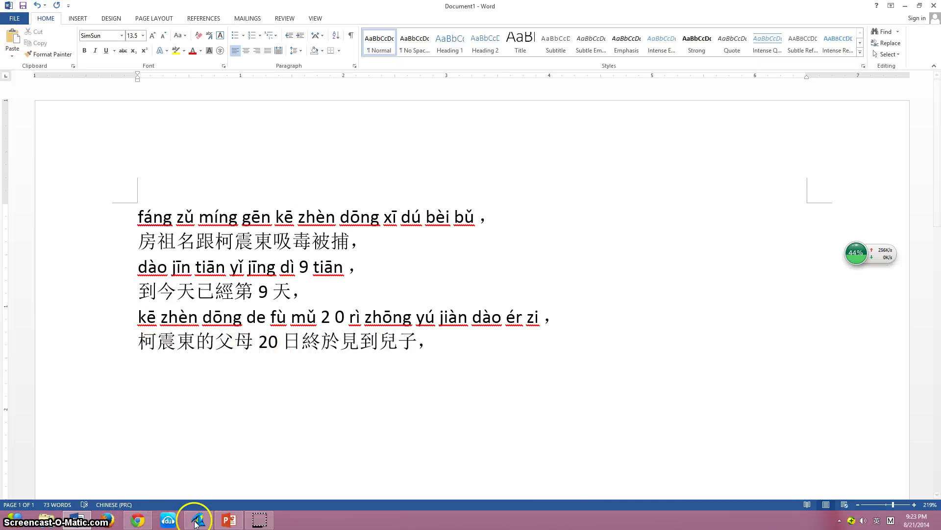
Step: Glance at the Useful Websites presentation, then return to the browser's plain-text output
click(243, 521)
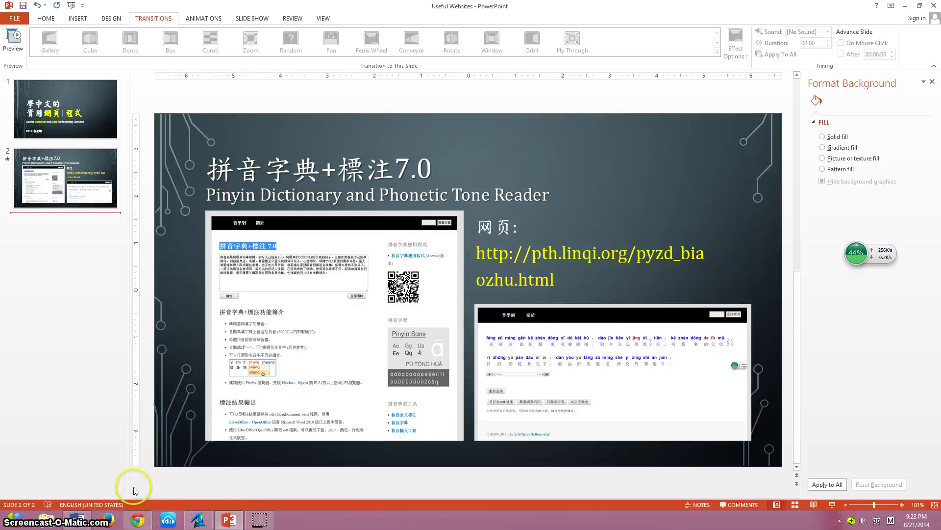
click(139, 521)
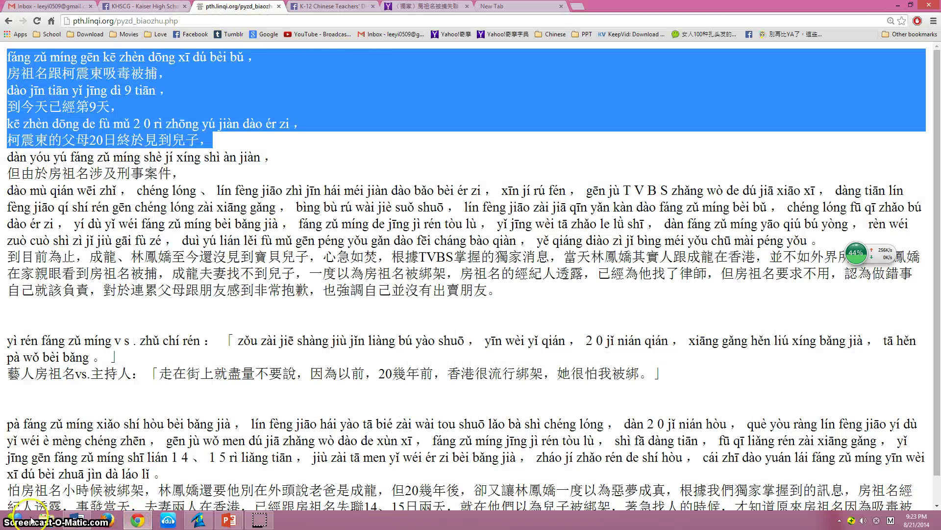
click(253, 522)
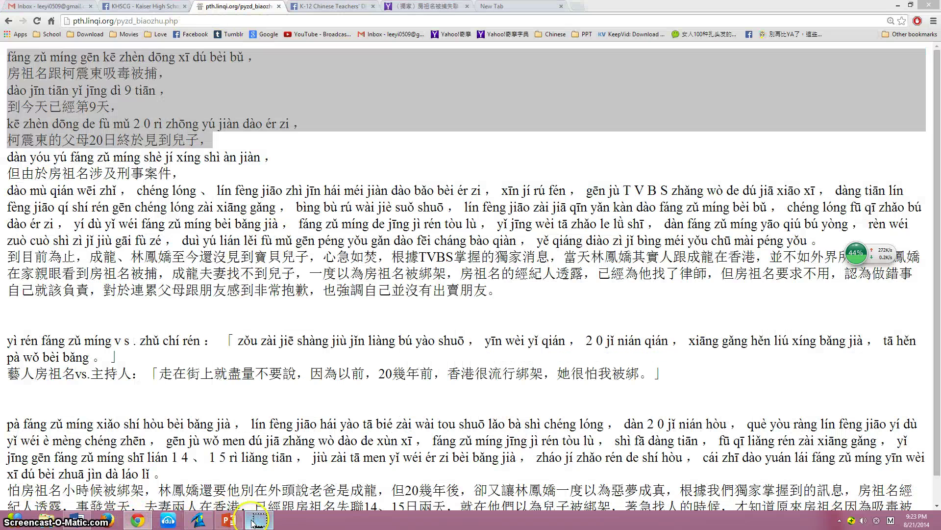